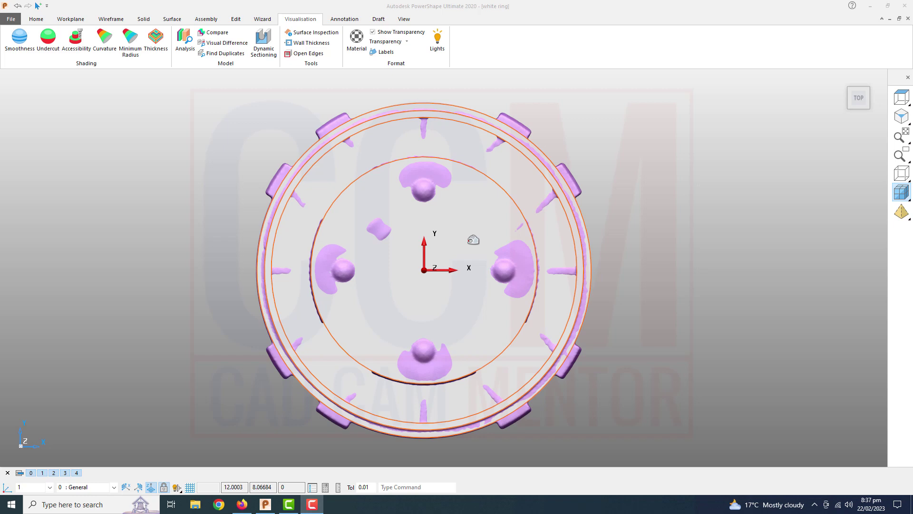
Orbit the ring, then return to a zoomed top view with X pointing right
mouse_move(456, 306)
middle_mouse_down()
mouse_move(469, 259)
mouse_move(632, 301)
mouse_move(476, 284)
mouse_move(378, 300)
mouse_move(265, 286)
mouse_move(471, 305)
middle_mouse_up()
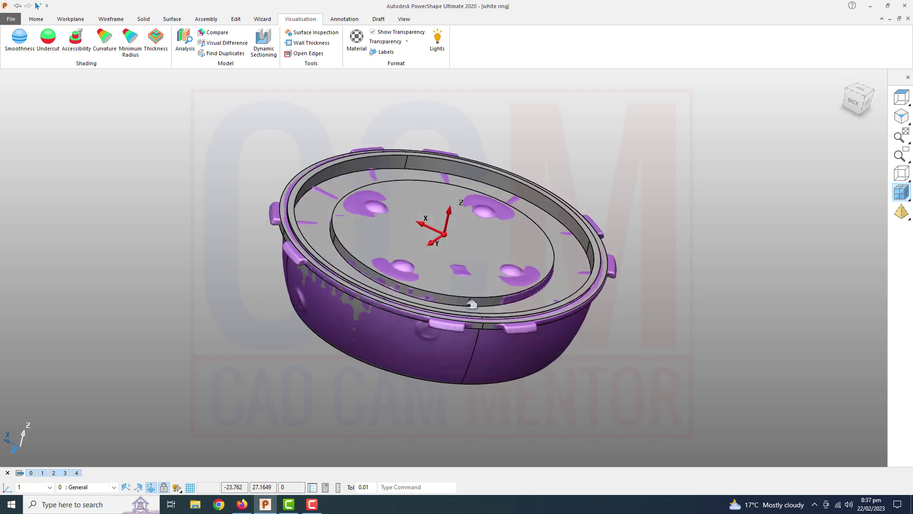
left_click(860, 90)
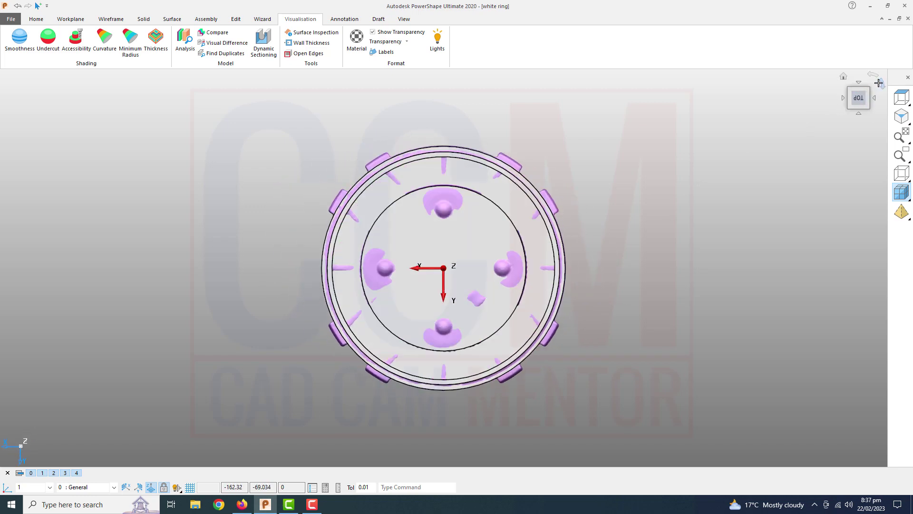
double_click(879, 83)
scroll(402, 257, "up", 3)
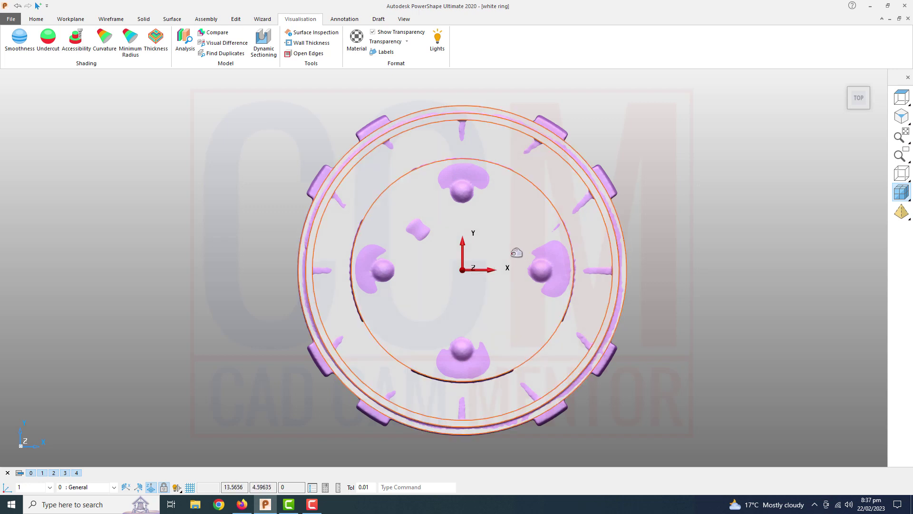
Select the white ring solid and inspect it from tilted 3D angles
left_click(521, 231)
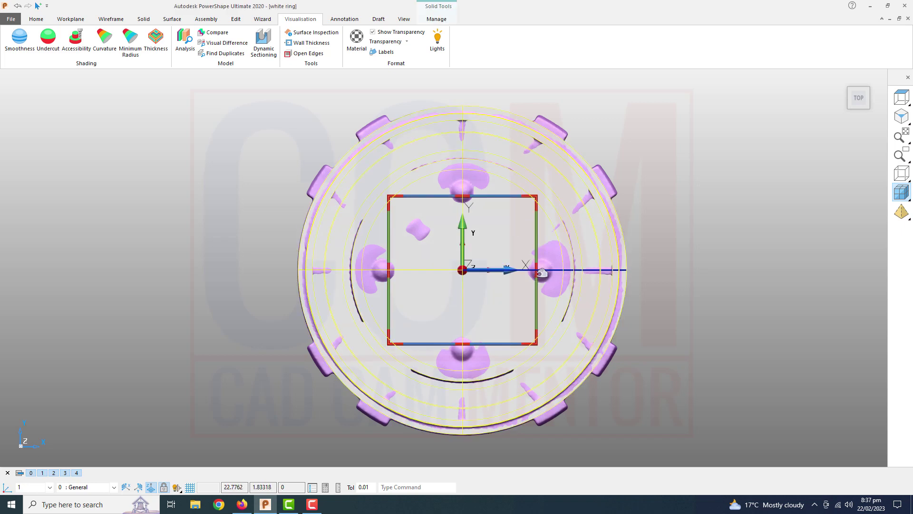
middle_click_drag(541, 273, 479, 198)
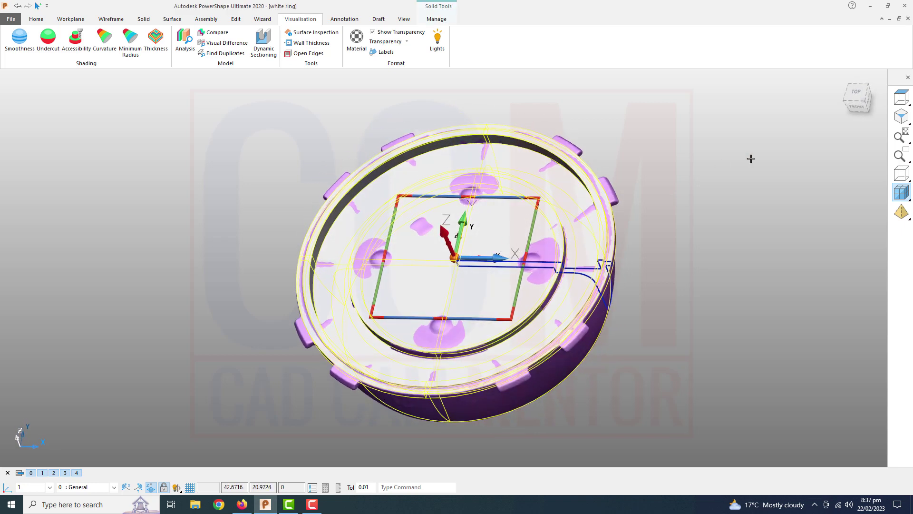
left_click(752, 159)
scroll(539, 246, "up", 3)
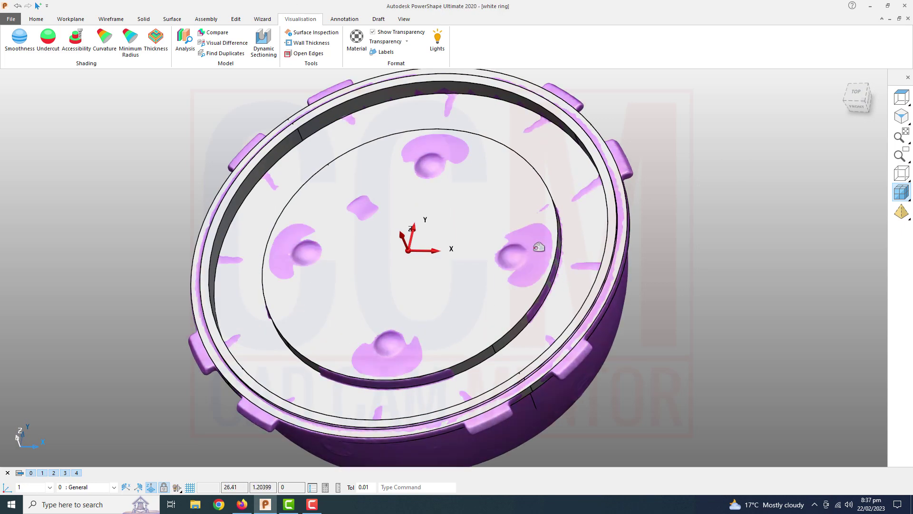
type("j")
mouse_move(446, 275)
middle_mouse_down()
mouse_move(460, 117)
mouse_move(486, 295)
middle_mouse_up()
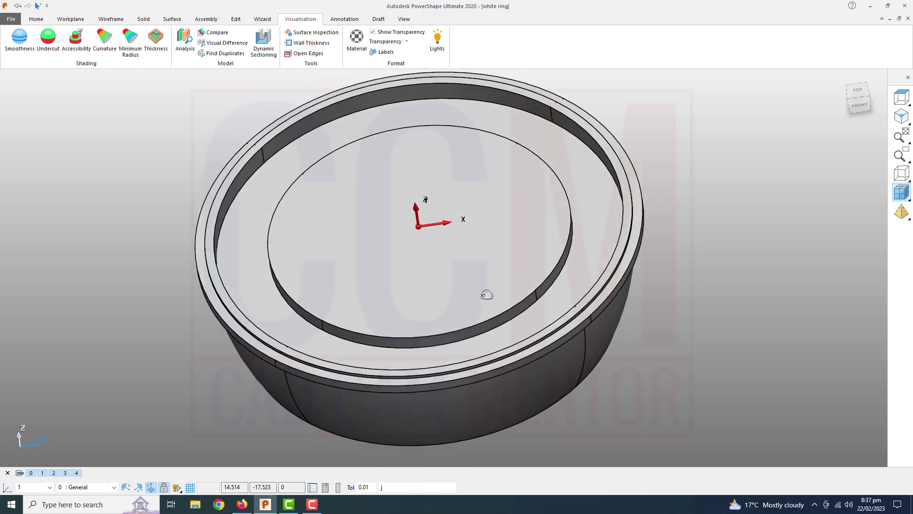
middle_click_drag(486, 294, 489, 287)
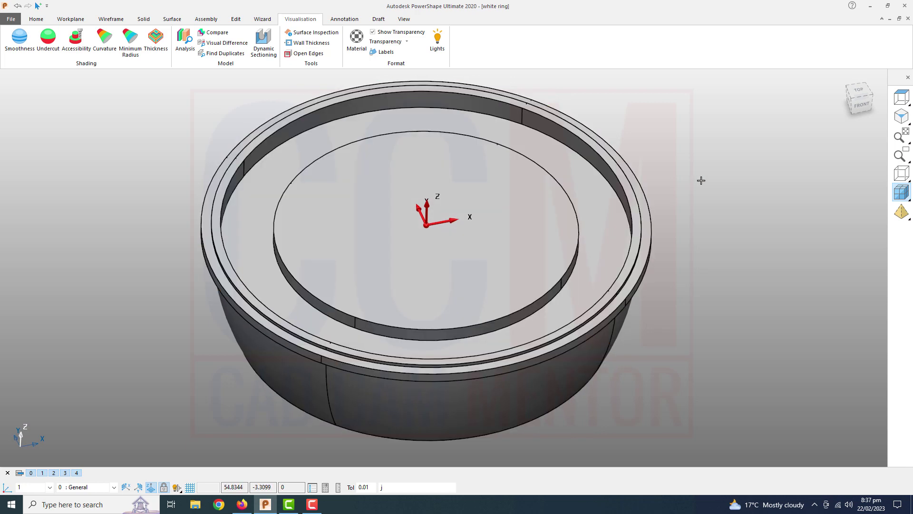
Bring back the purple mesh and hide the white ring solid in top view
key("ctrl+l")
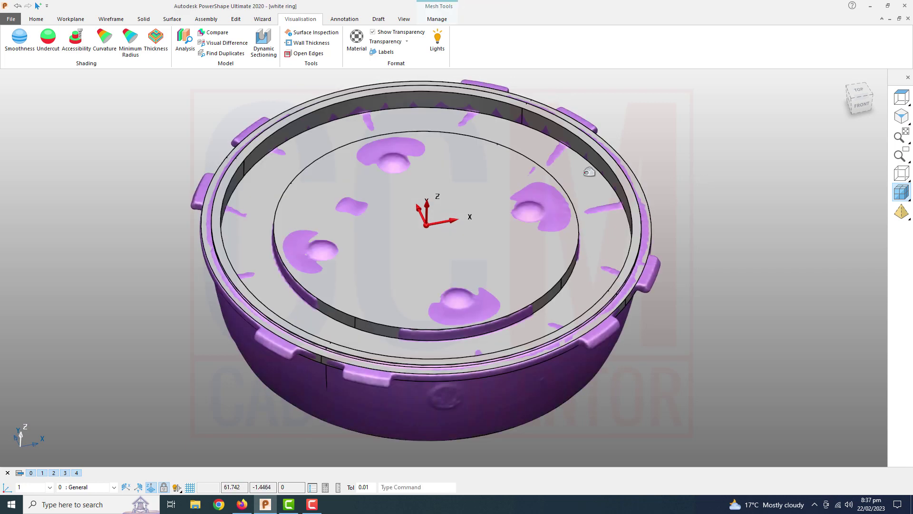
left_click(689, 158)
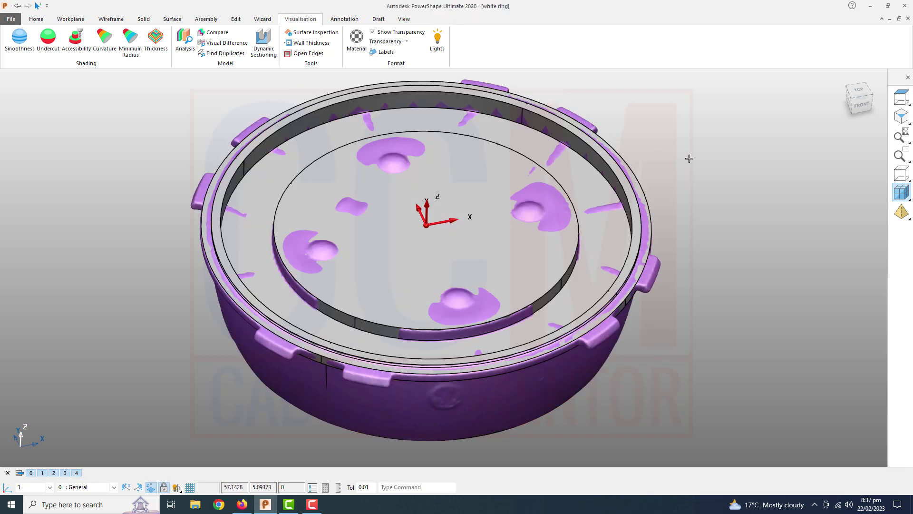
left_click(859, 90)
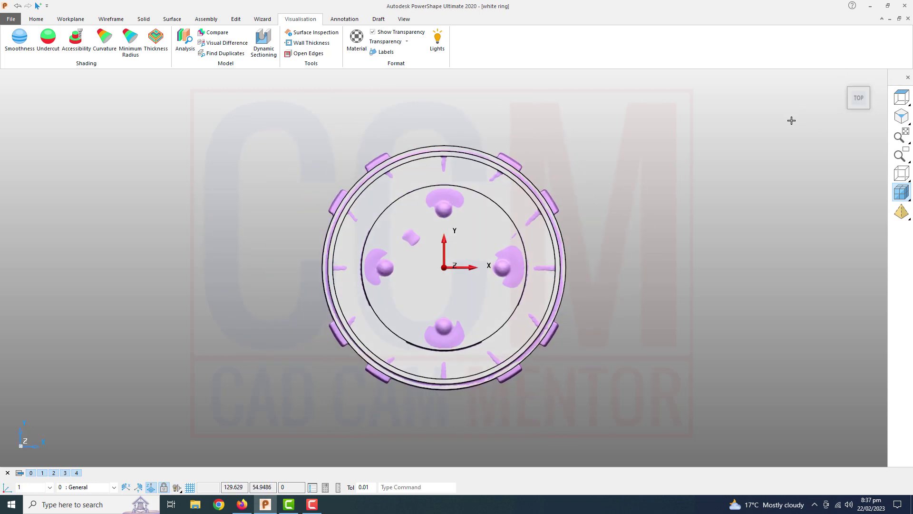
left_click(457, 248)
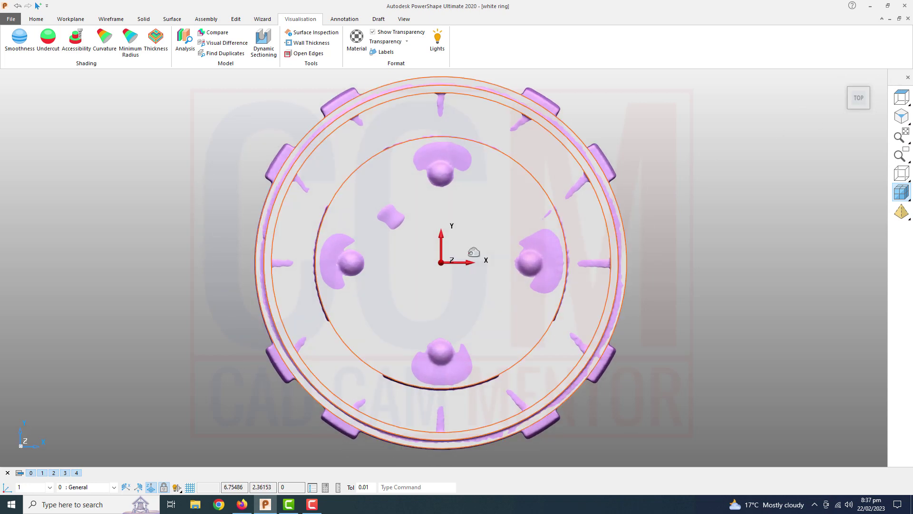
left_click(475, 238)
key("Escape")
Orbit and zoom around the purple mesh, settling on the flat top view
scroll(505, 210, "up", 3)
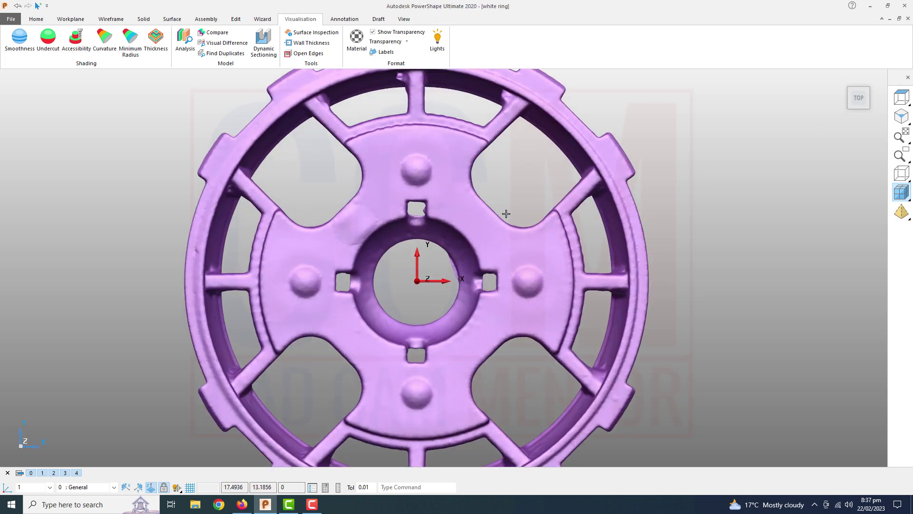
scroll(489, 240, "up", 1)
scroll(508, 150, "down", 1)
middle_click_drag(508, 150, 519, 177)
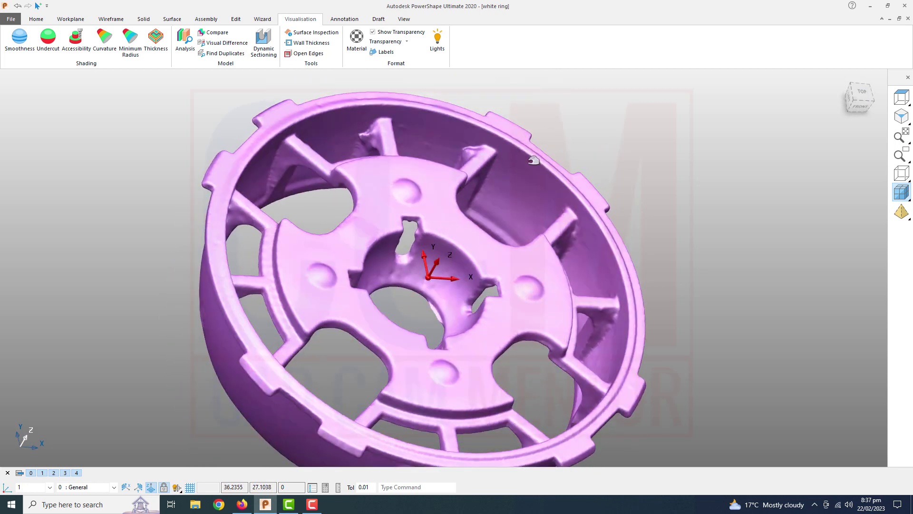
middle_click_drag(495, 199, 481, 229)
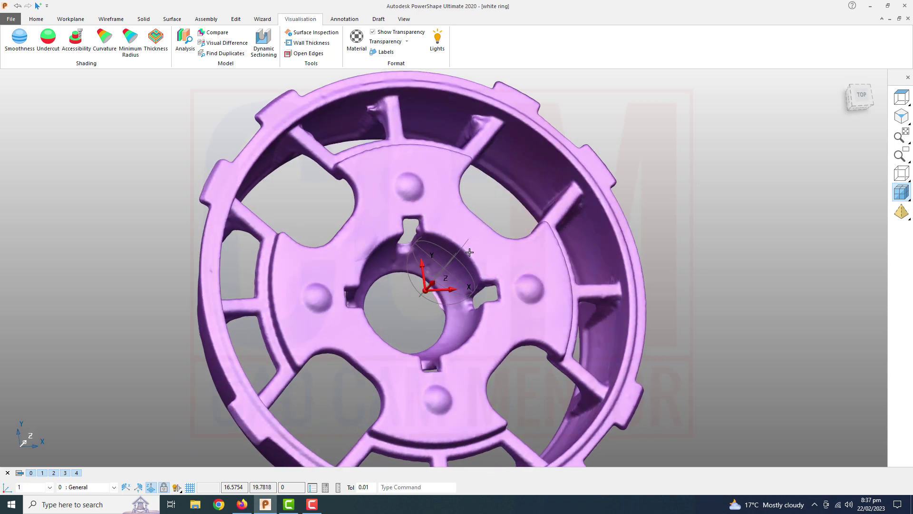
left_click(859, 97)
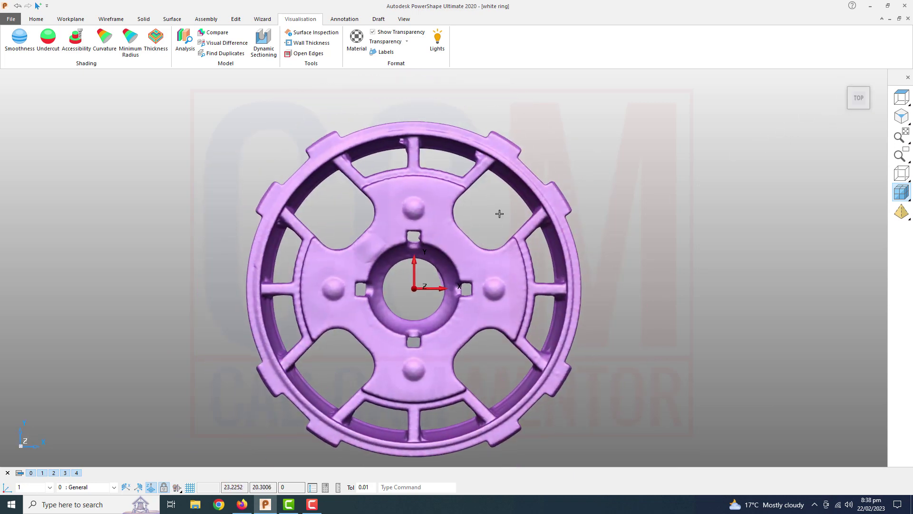
scroll(481, 229, "up", 2)
scroll(456, 280, "up", 1)
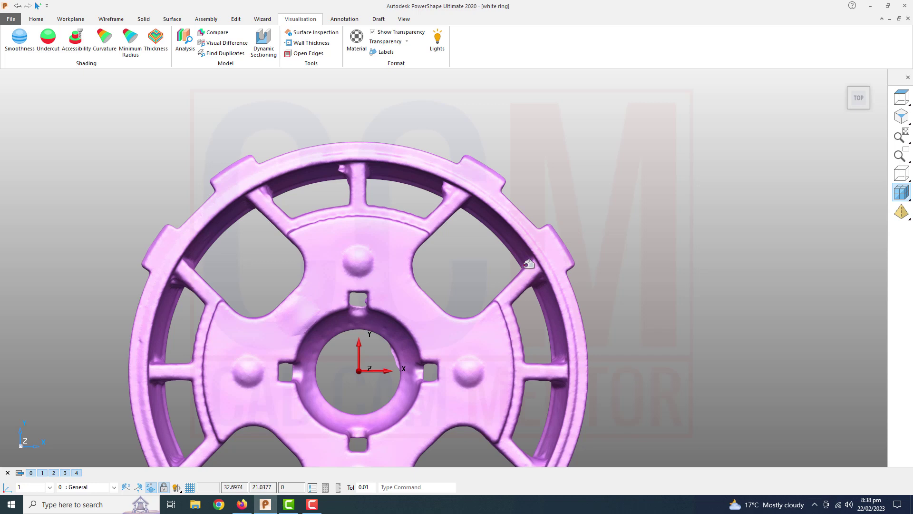
scroll(529, 264, "down", 2)
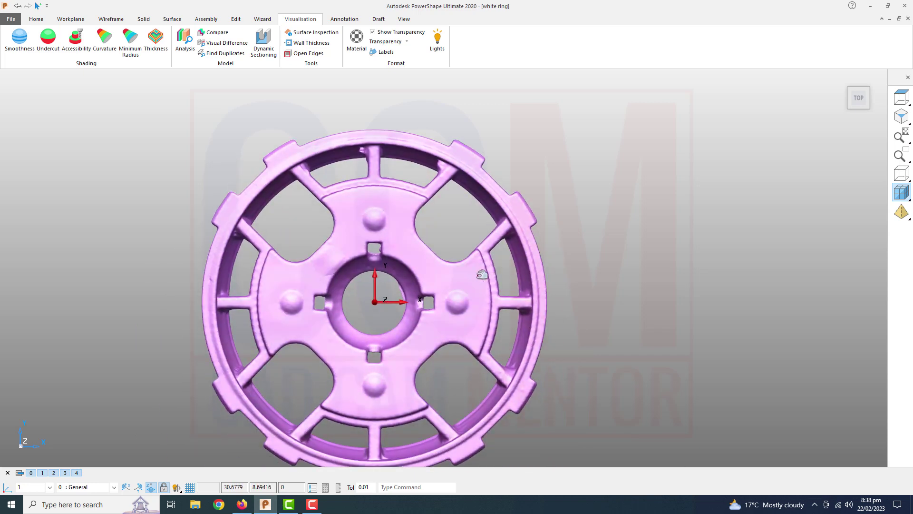
scroll(480, 274, "up", 2)
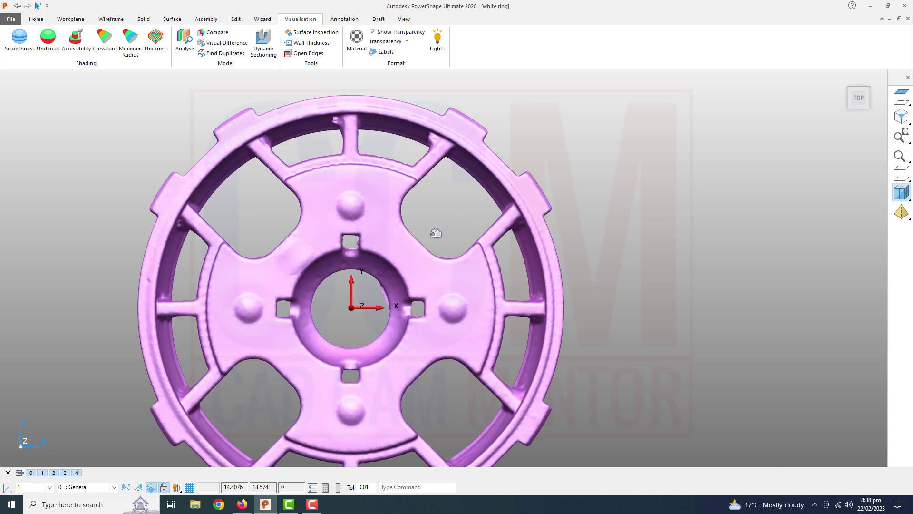
scroll(444, 210, "down", 1)
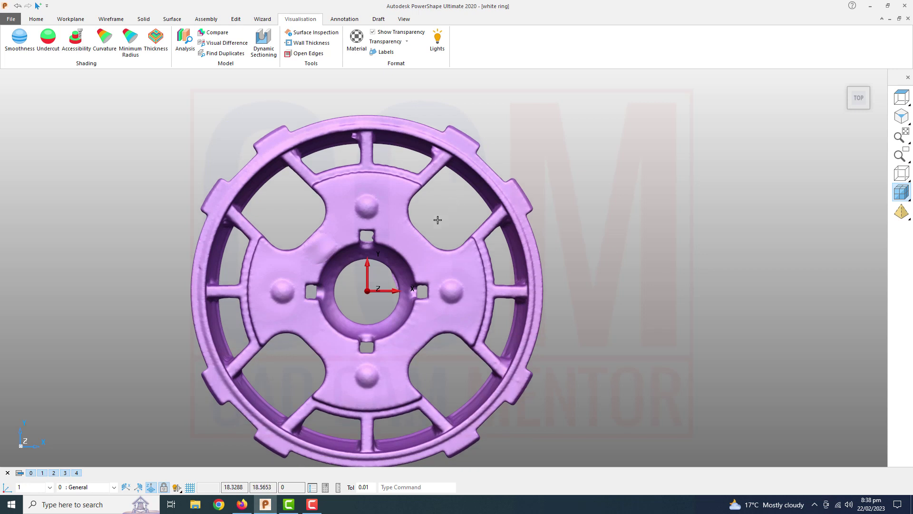
Draw a 63.5 long line from the origin at 45°
left_click(111, 19)
left_click(13, 40)
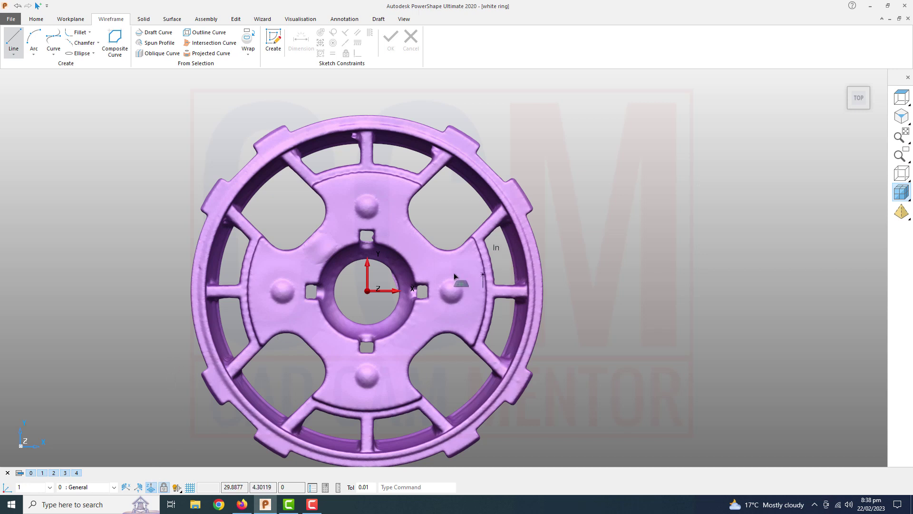
type("0")
key("Return")
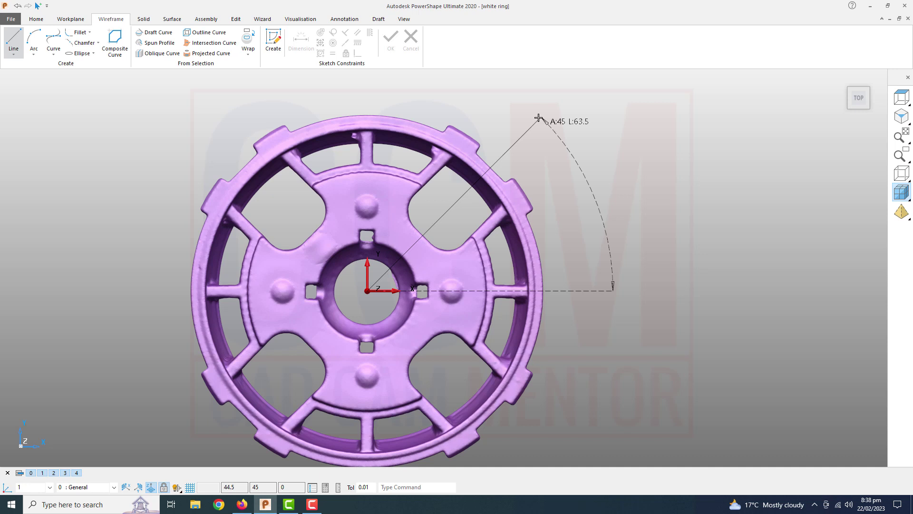
left_click(539, 117)
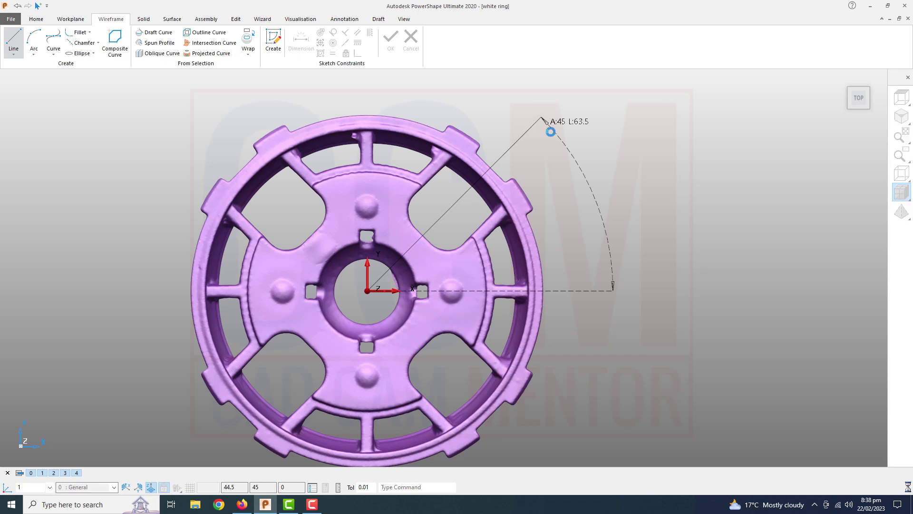
right_click(614, 174)
left_click(638, 180)
Start a second line, pan to follow it, then cancel it unfinished
scroll(449, 200, "up", 3)
scroll(425, 270, "up", 2)
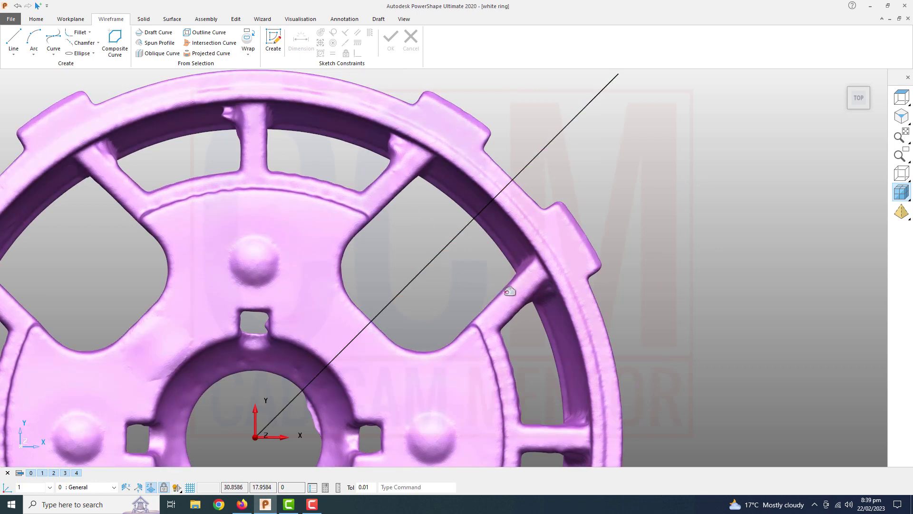
scroll(509, 292, "up", 1)
scroll(475, 287, "up", 1)
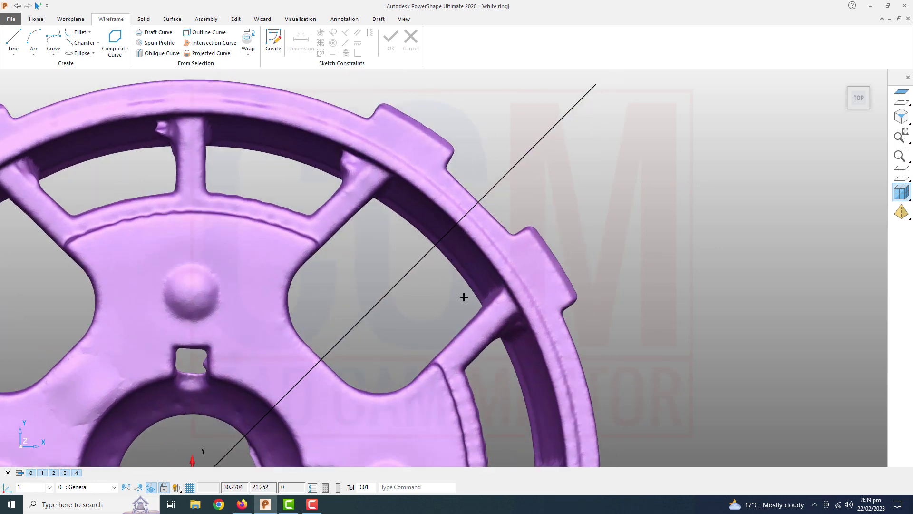
scroll(465, 298, "up", 1)
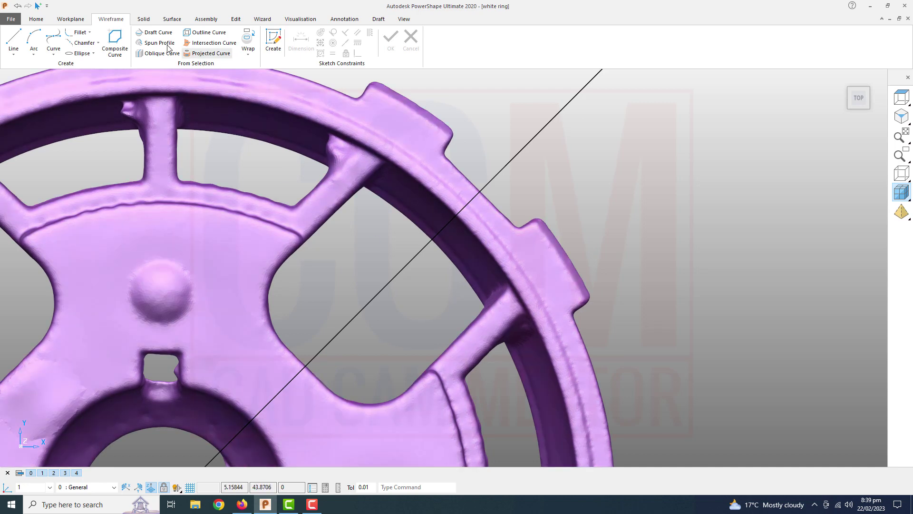
left_click(12, 38)
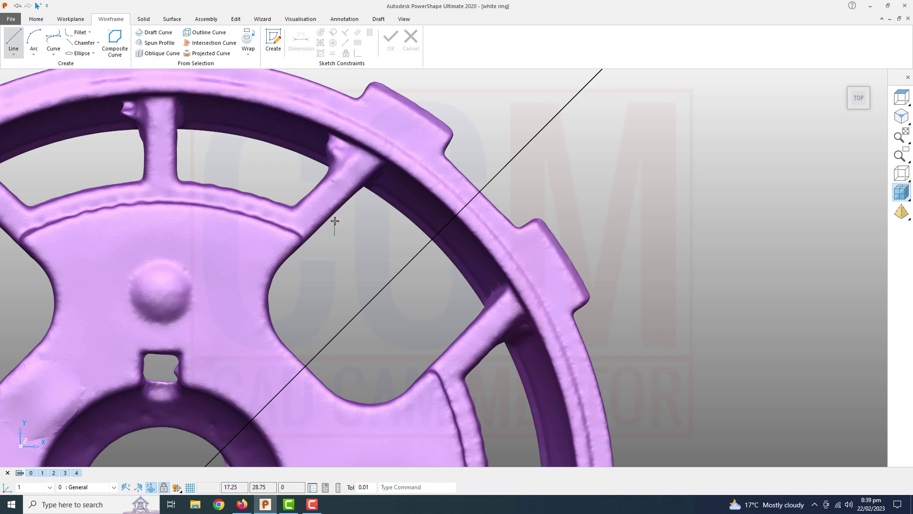
scroll(333, 221, "up", 2)
scroll(331, 219, "up", 2)
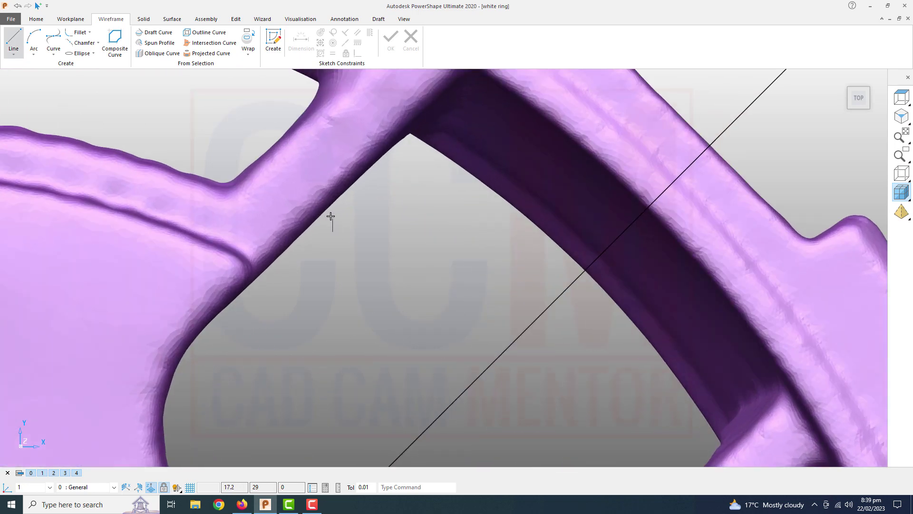
scroll(347, 248, "down", 1)
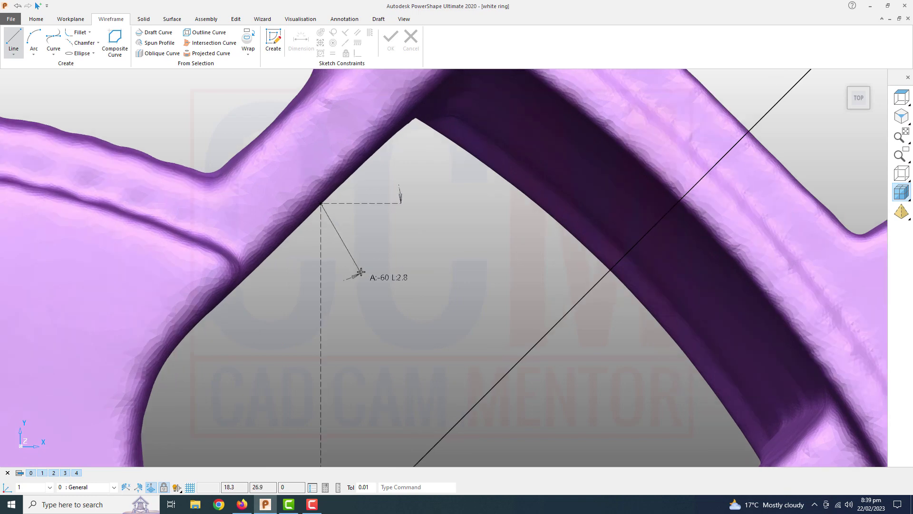
scroll(369, 279, "down", 1)
scroll(378, 290, "down", 1)
scroll(457, 319, "down", 1)
middle_click_drag(541, 348, 438, 286, "shift")
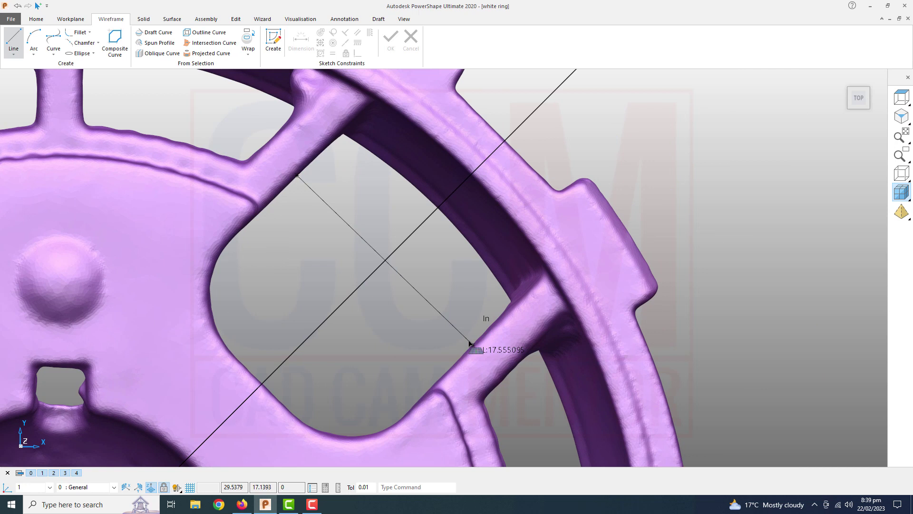
right_click(636, 89)
left_click(650, 93)
scroll(611, 163, "down", 3)
scroll(602, 208, "down", 2)
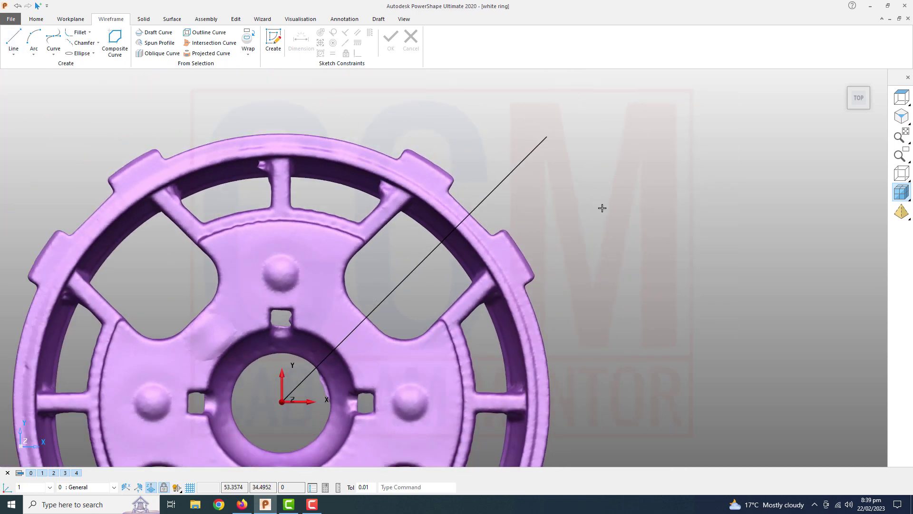
Offset the diagonal line by 17.5/2 to one side
left_click(524, 148)
left_click(237, 19)
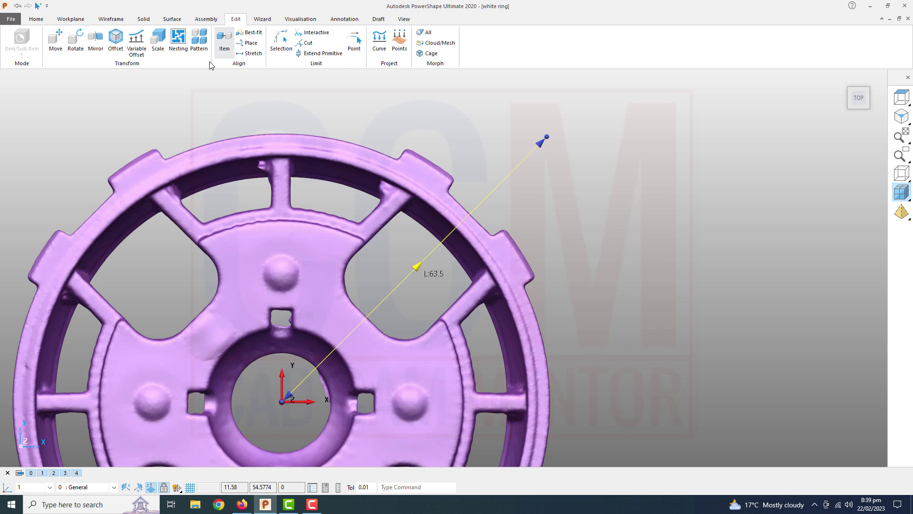
left_click(116, 40)
left_click_drag(153, 119, 216, 122)
type("17.5/2")
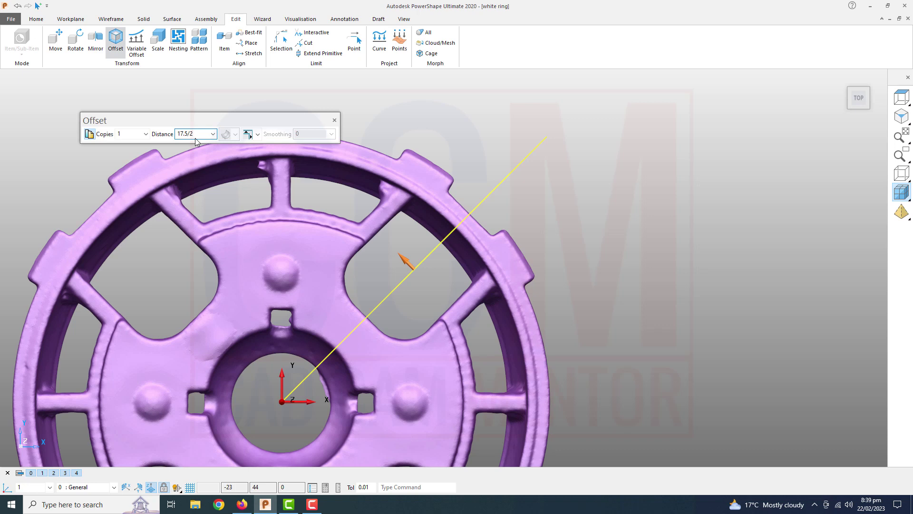
key("Return")
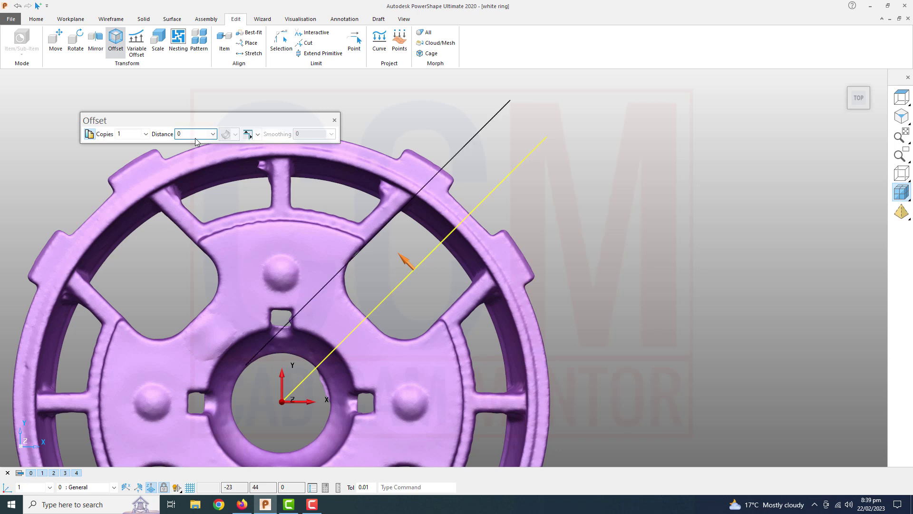
scroll(391, 245, "up", 1)
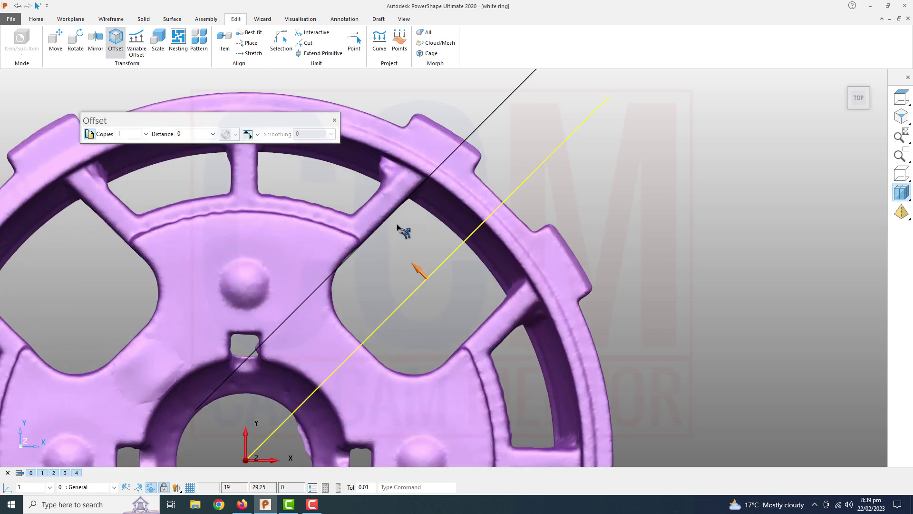
scroll(397, 229, "up", 1)
scroll(398, 228, "down", 1)
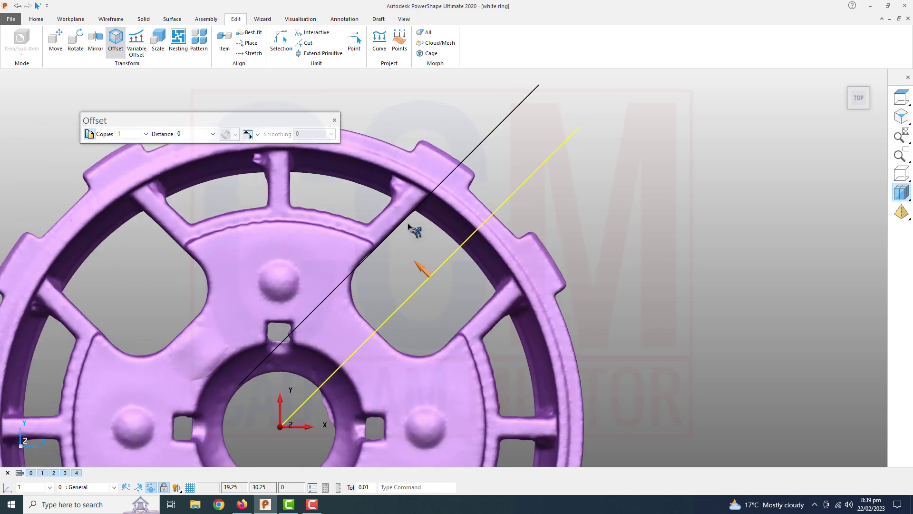
Offset the diagonal by -17.5/2 to the opposite side and close the Offset dialog
left_click(193, 137)
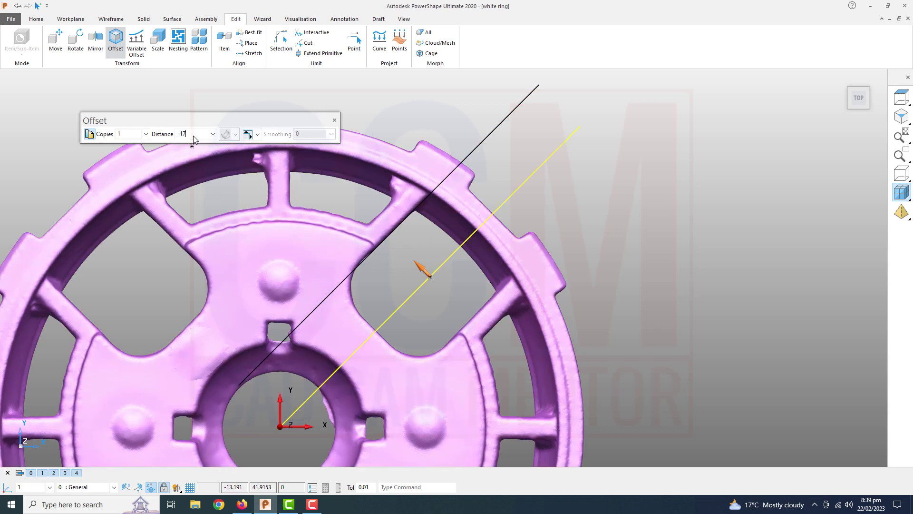
key("Return")
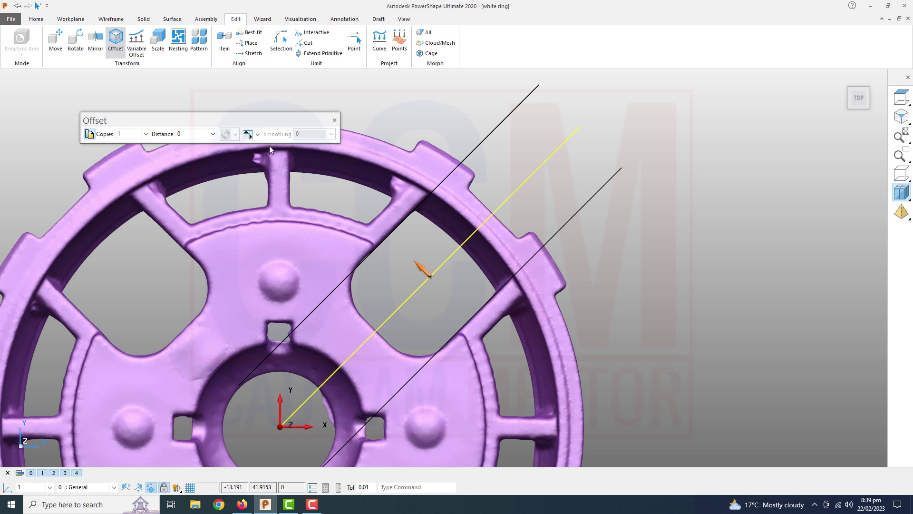
left_click(334, 120)
scroll(402, 260, "down", 3)
scroll(402, 261, "up", 5)
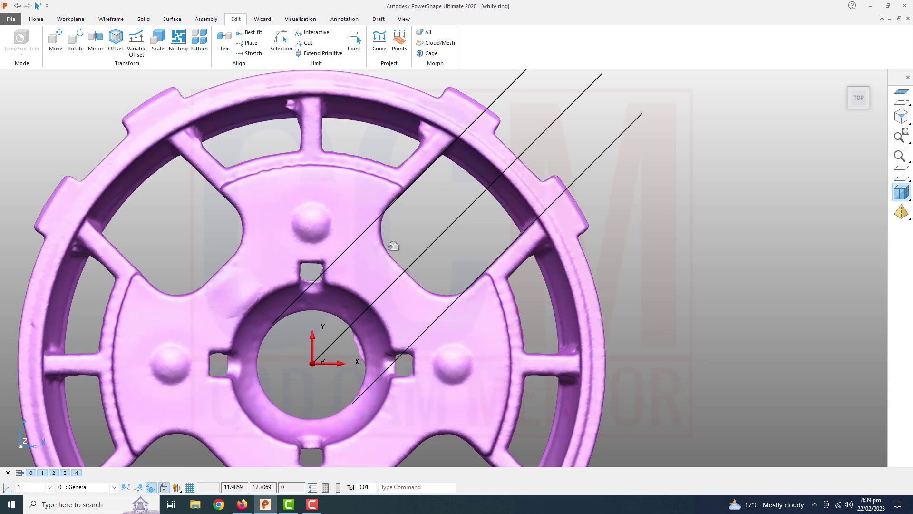
scroll(395, 257, "down", 2)
scroll(399, 267, "up", 3)
scroll(403, 243, "up", 2)
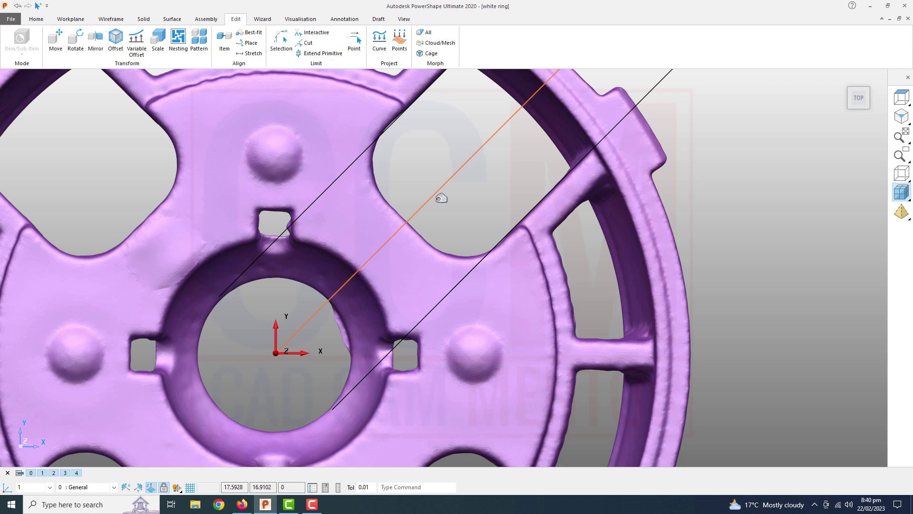
scroll(433, 202, "up", 1)
scroll(419, 214, "down", 2)
scroll(333, 223, "up", 2)
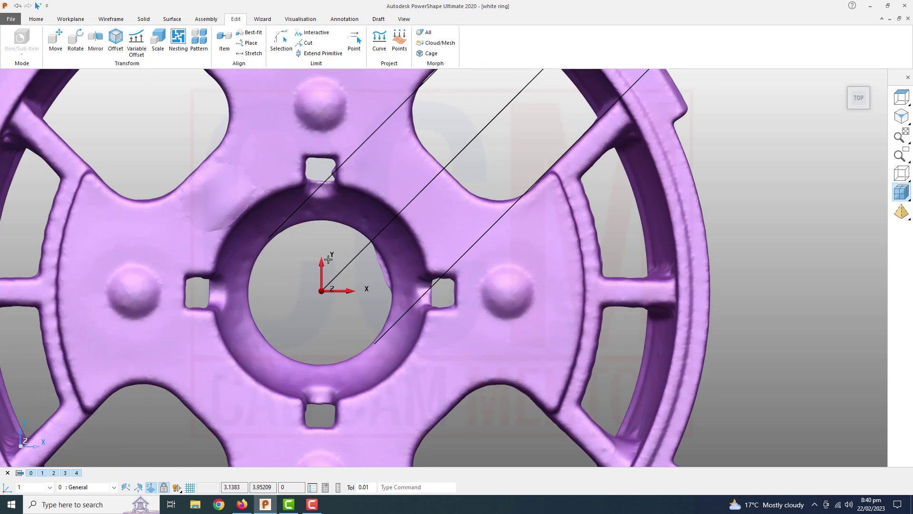
scroll(276, 238, "down", 1)
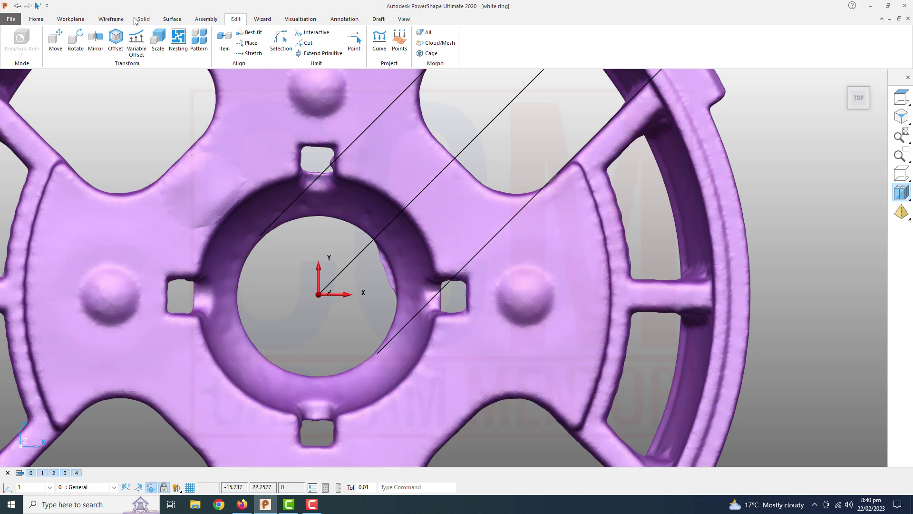
Draw a 17.5 line through the origin across the three parallel lines
left_click(111, 19)
left_click(14, 42)
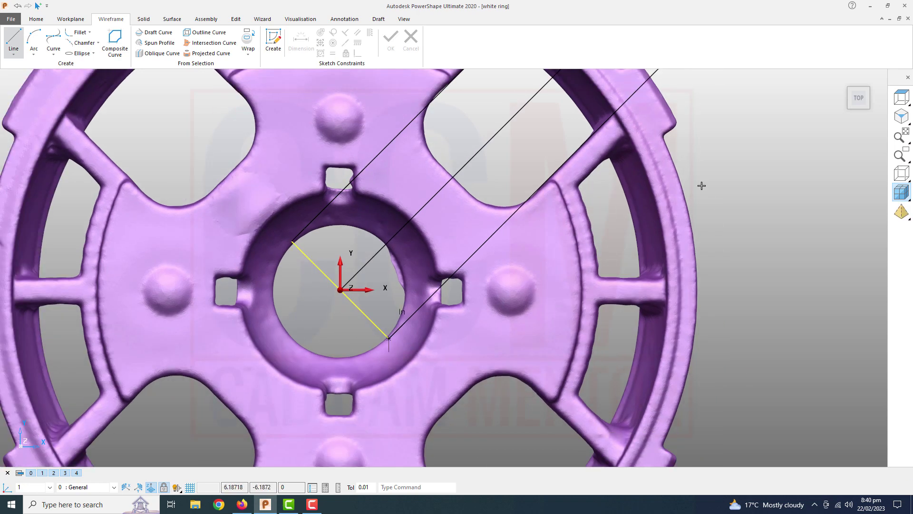
right_click(735, 170)
left_click(747, 171)
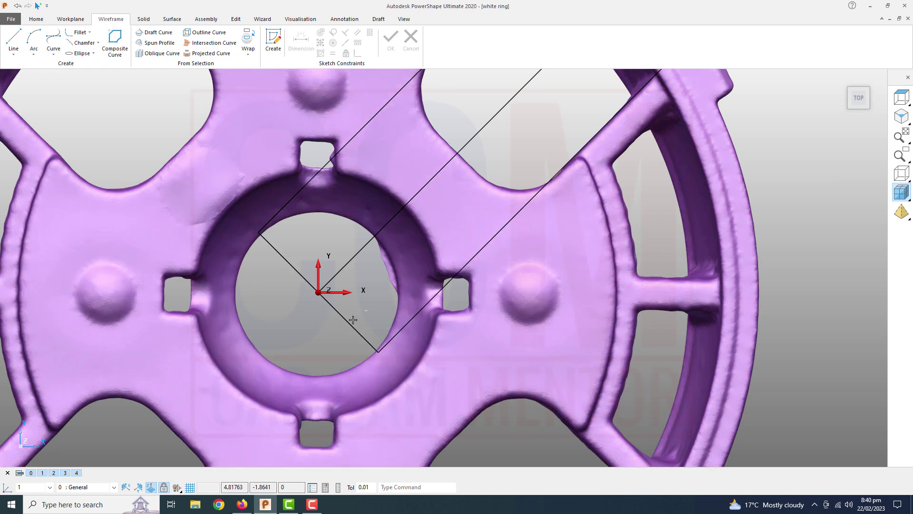
Select the crossing line for a move with its reference point at the origin
left_click(353, 319)
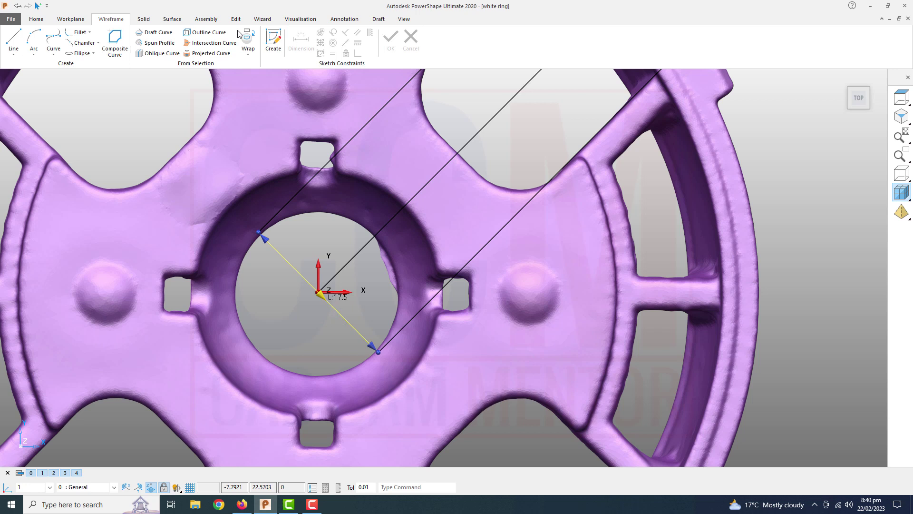
left_click(237, 20)
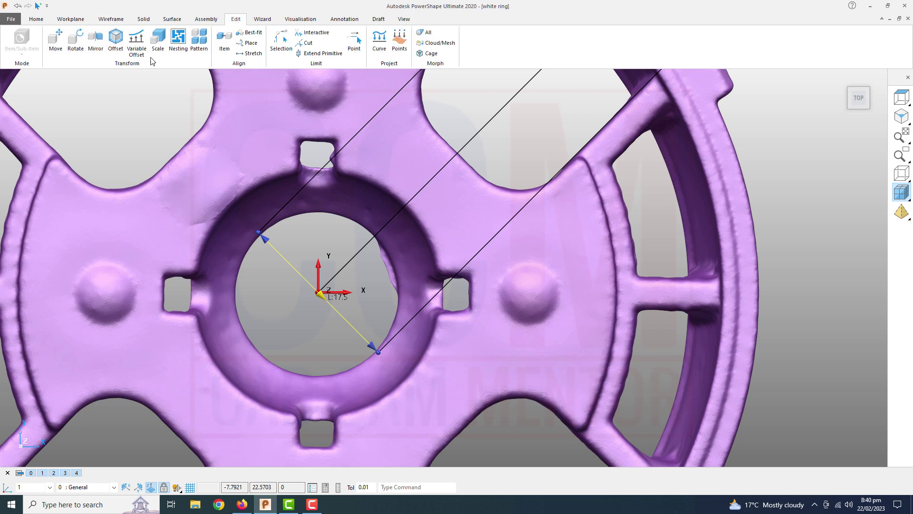
left_click(53, 44)
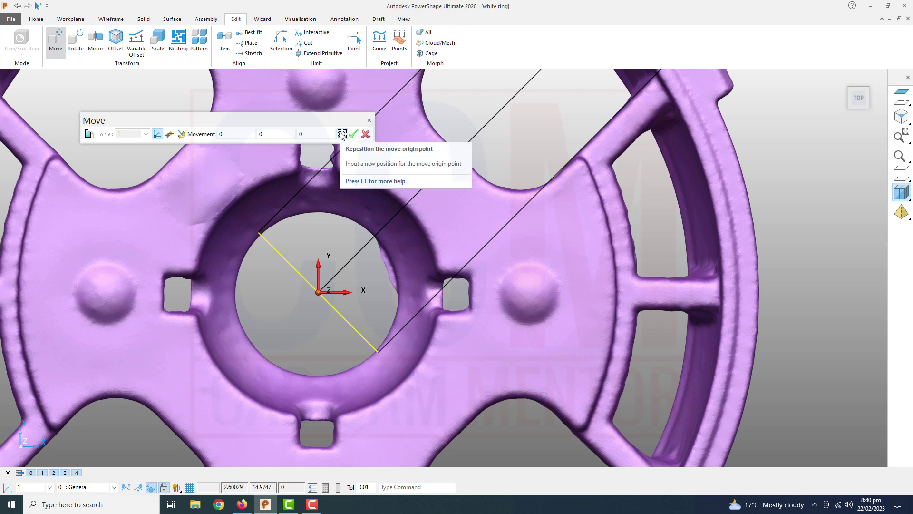
left_click(342, 135)
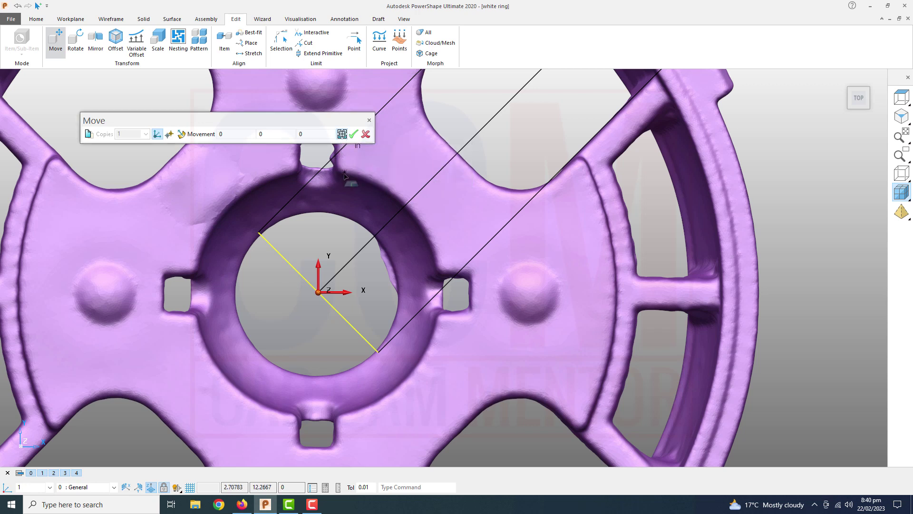
left_click(323, 294)
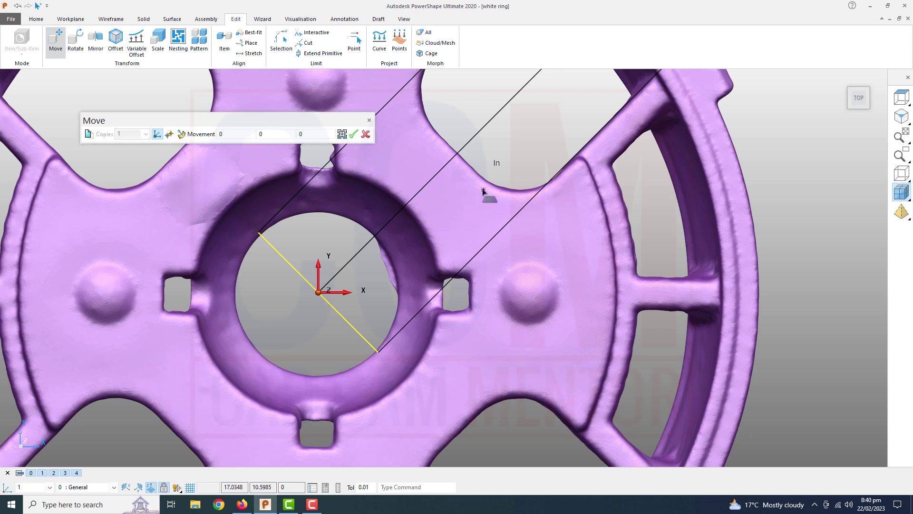
scroll(466, 179, "up", 2)
scroll(461, 157, "up", 3)
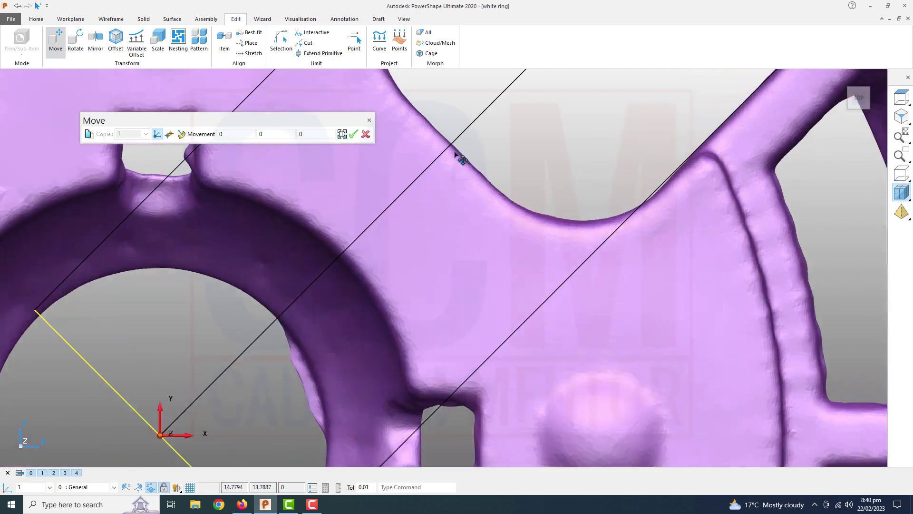
scroll(461, 153, "up", 3)
Move the crossing line to where the centre line meets the cut-out edge
left_click(450, 141)
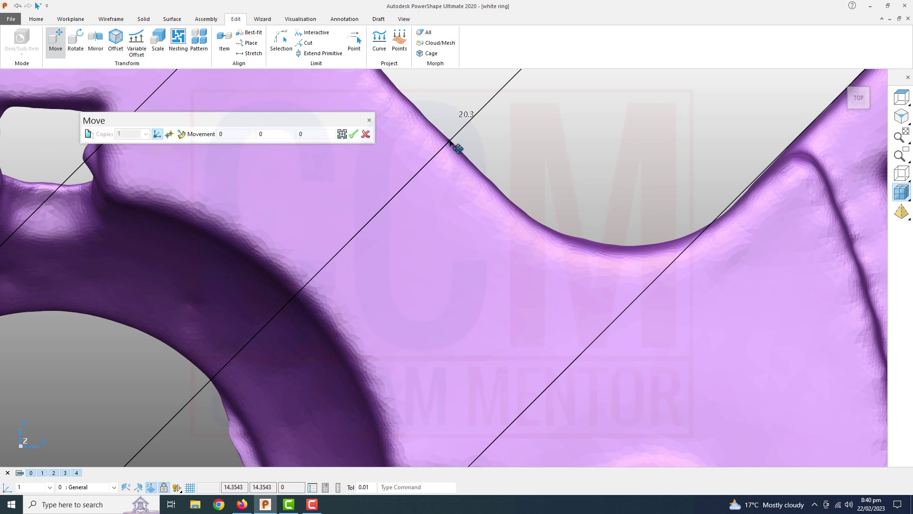
scroll(464, 210, "down", 3)
scroll(428, 175, "down", 3)
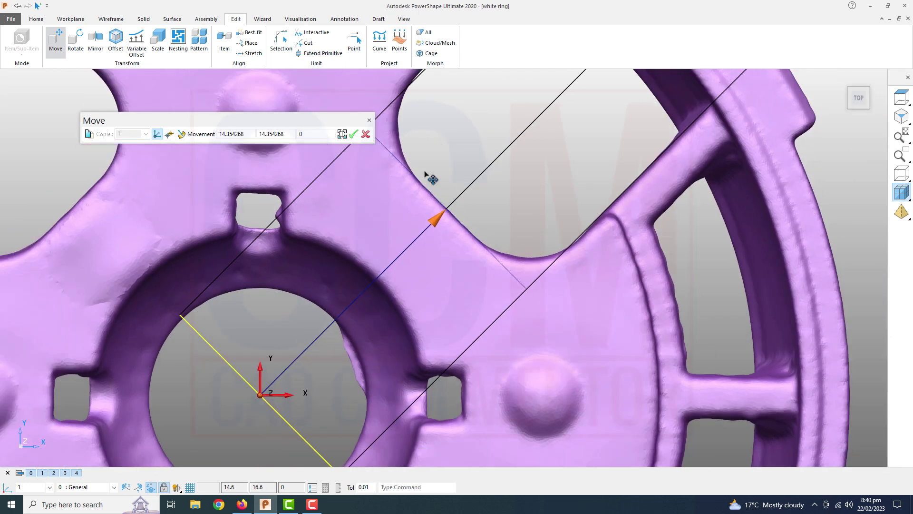
left_click(364, 135)
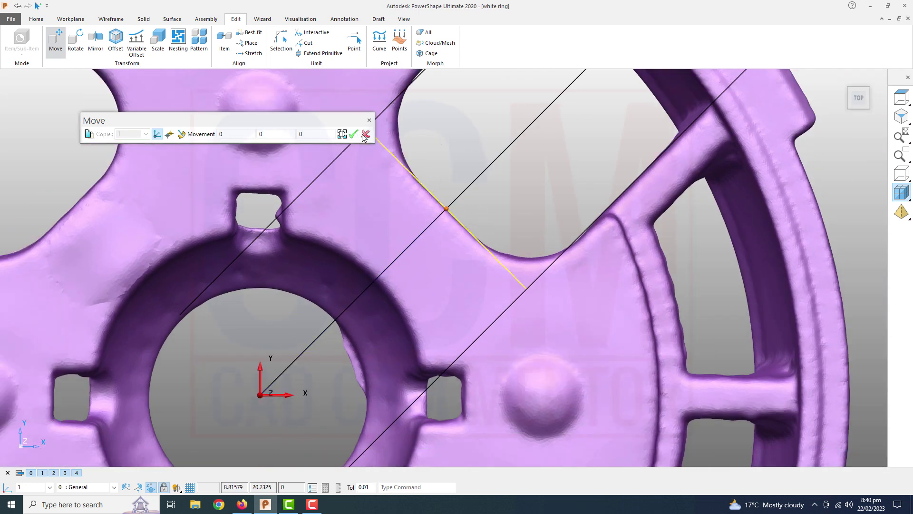
left_click(366, 135)
scroll(457, 168, "down", 3)
scroll(461, 183, "down", 2)
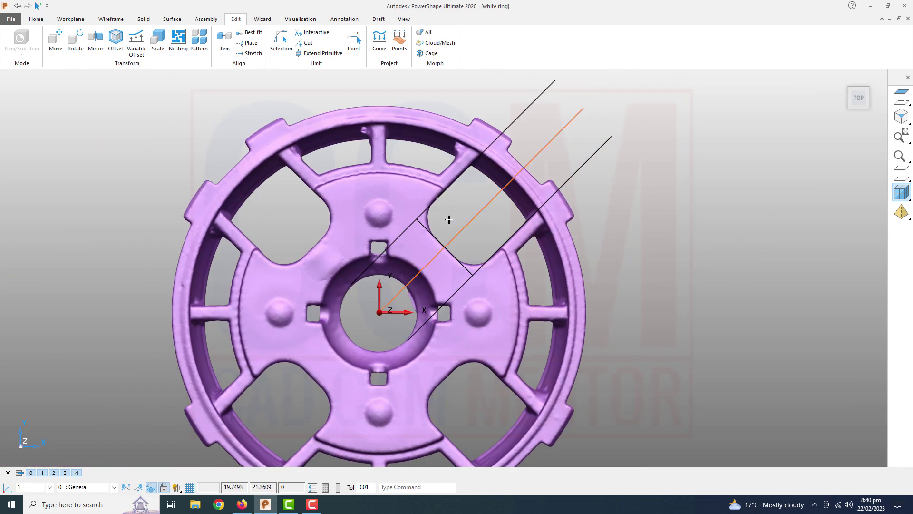
scroll(447, 217, "up", 1)
scroll(403, 218, "up", 1)
scroll(408, 214, "up", 2)
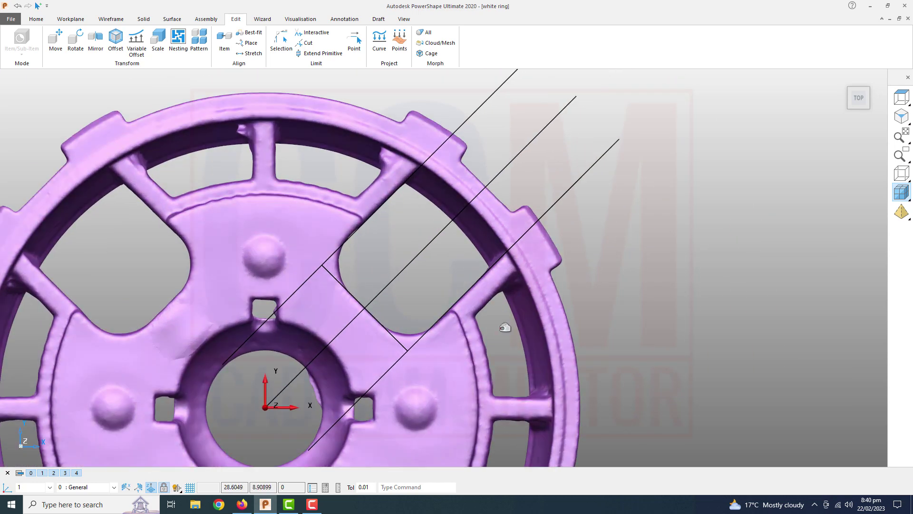
scroll(487, 316, "up", 1)
scroll(416, 310, "up", 2)
scroll(381, 310, "up", 2)
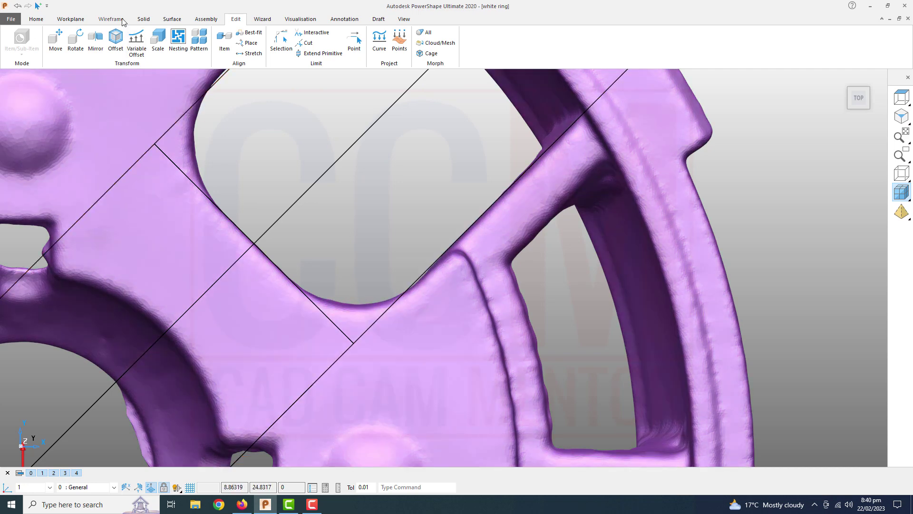
left_click(115, 19)
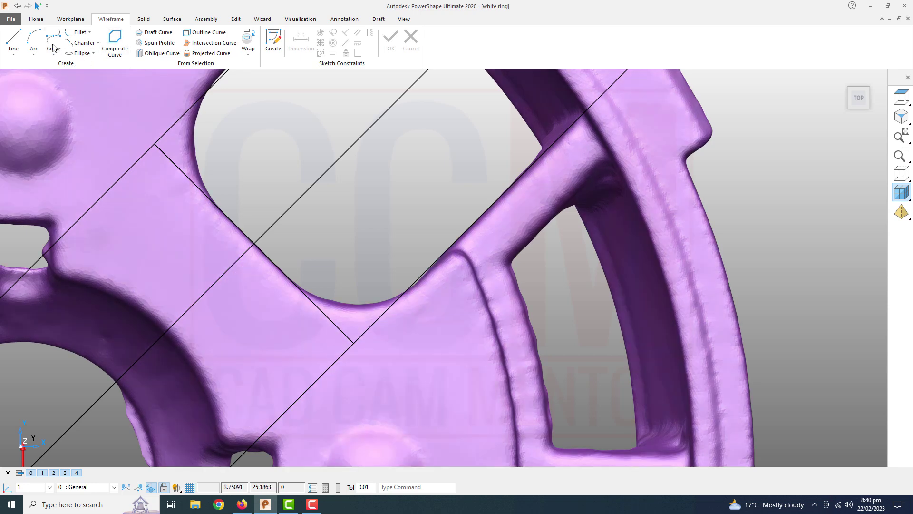
Draw a radius 5 arc tangent to the cut-out edge
left_click(39, 37)
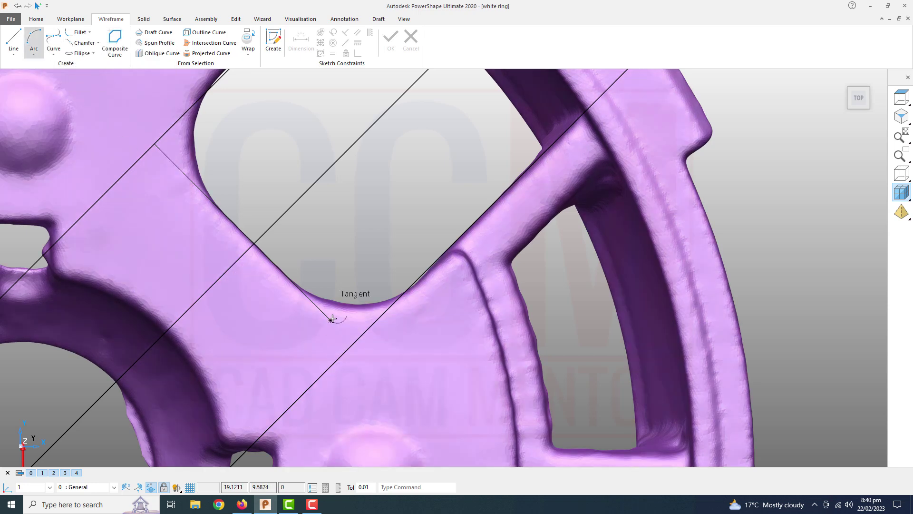
left_click(371, 312)
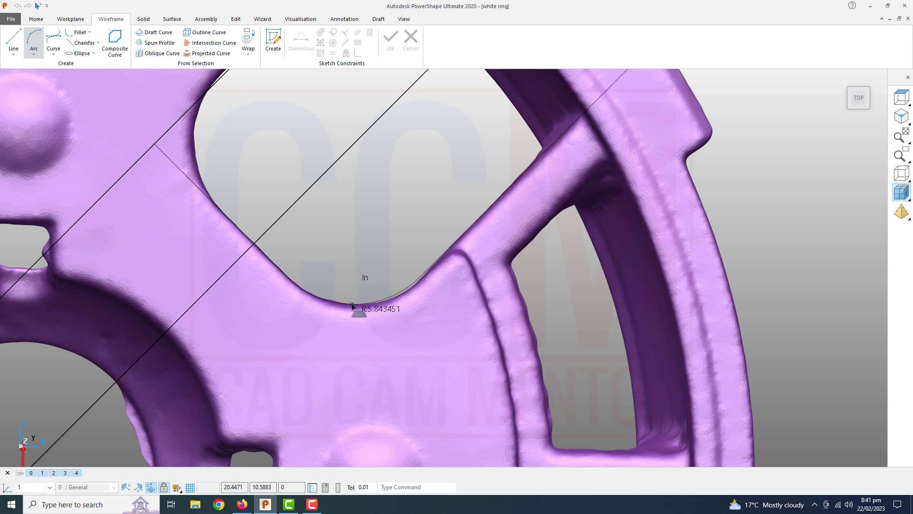
left_click(356, 305)
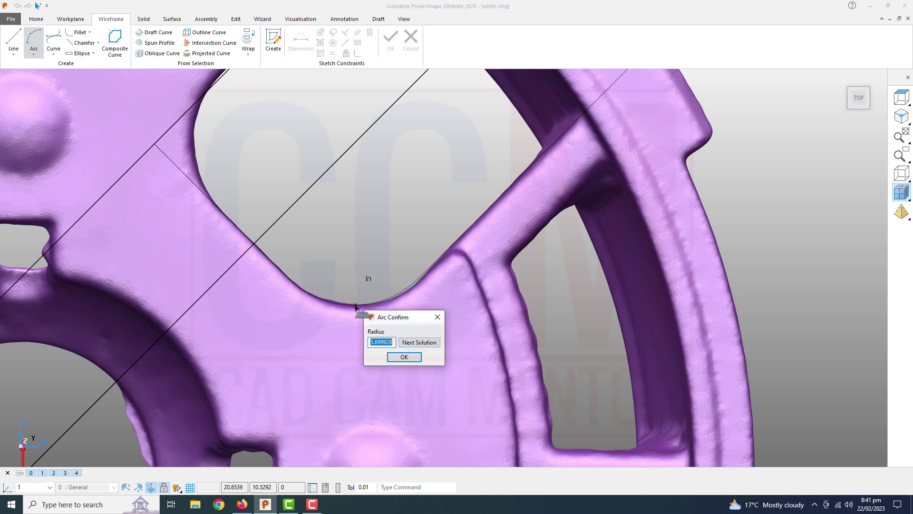
type("5")
key("Return")
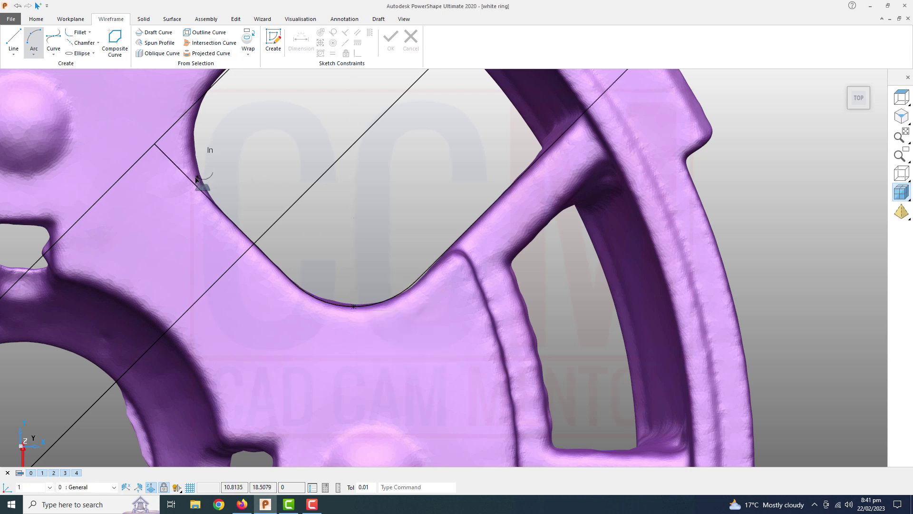
Draw a second tangent arc with the same radius, then zoom out to check
left_click(183, 159)
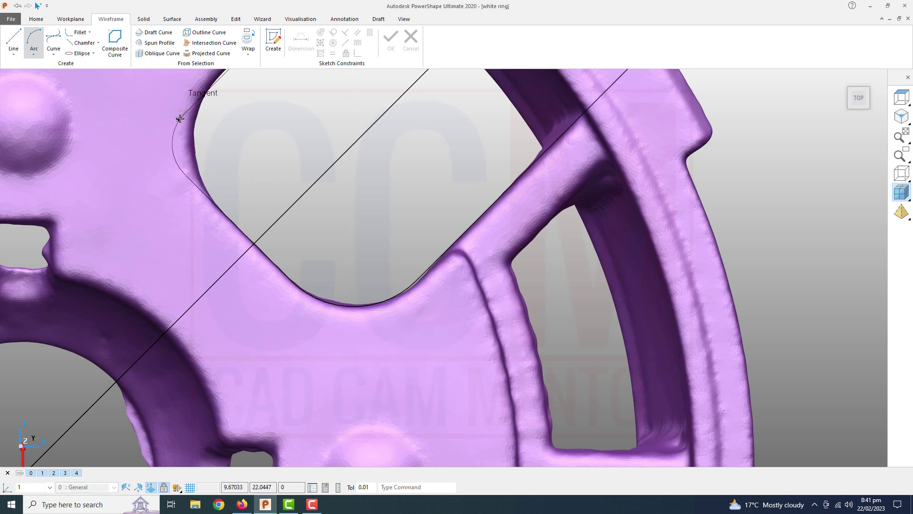
left_click(194, 140)
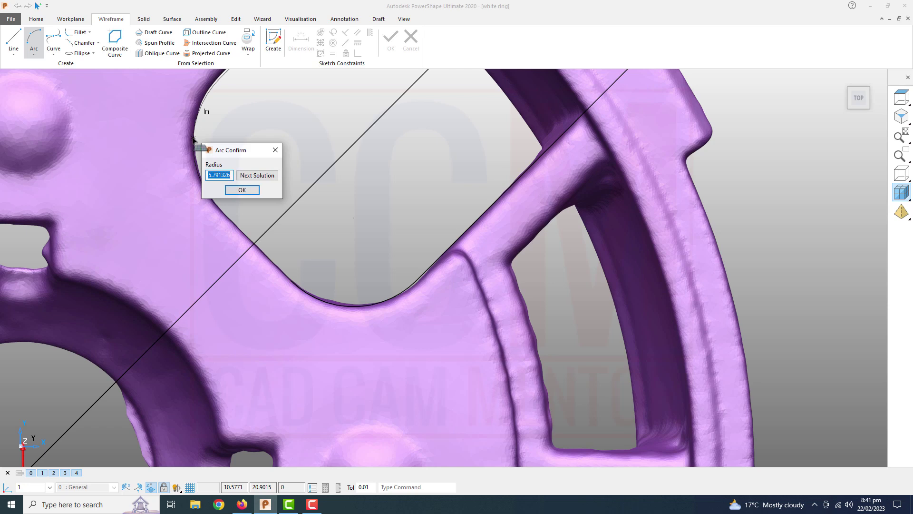
type("5")
key("Return")
scroll(271, 164, "down", 2)
scroll(281, 170, "down", 1)
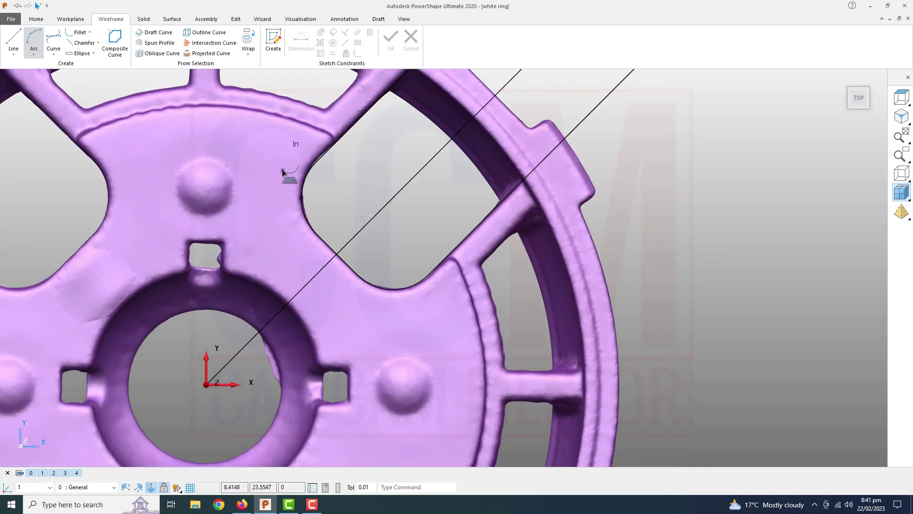
scroll(371, 271, "down", 3)
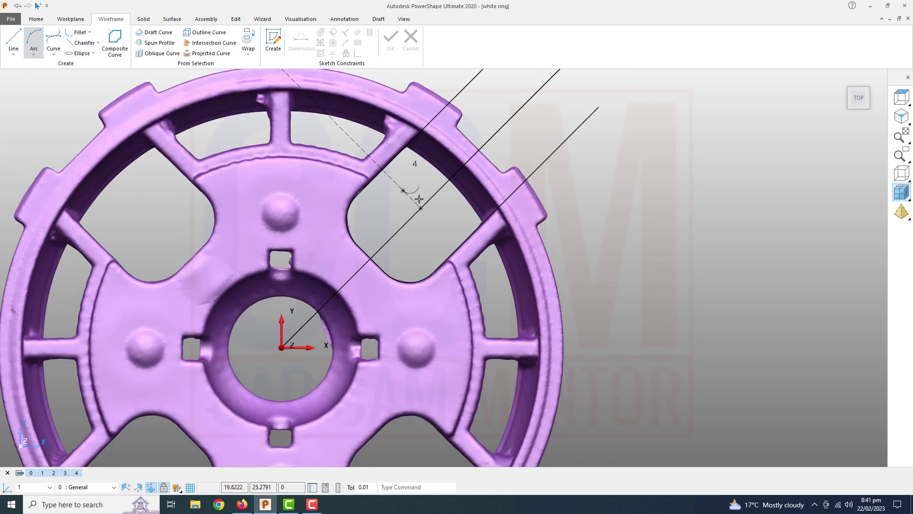
scroll(476, 214, "down", 1)
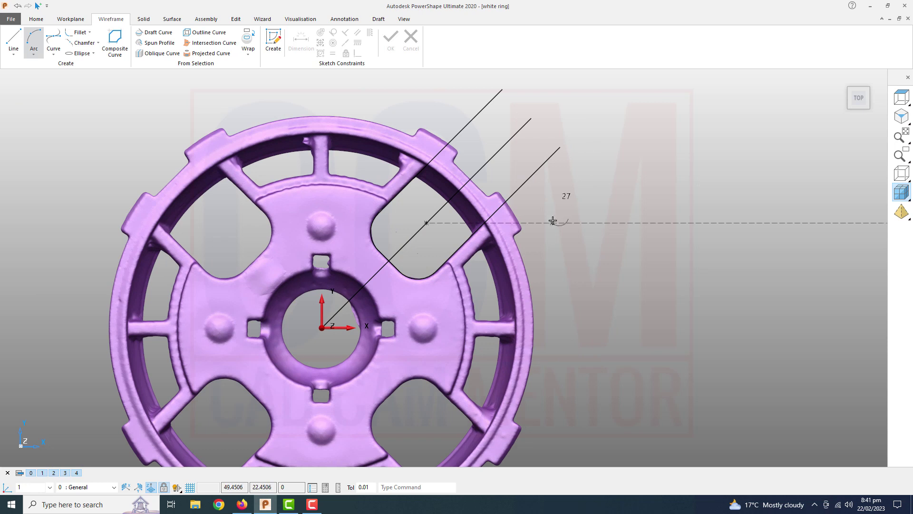
scroll(552, 224, "up", 1)
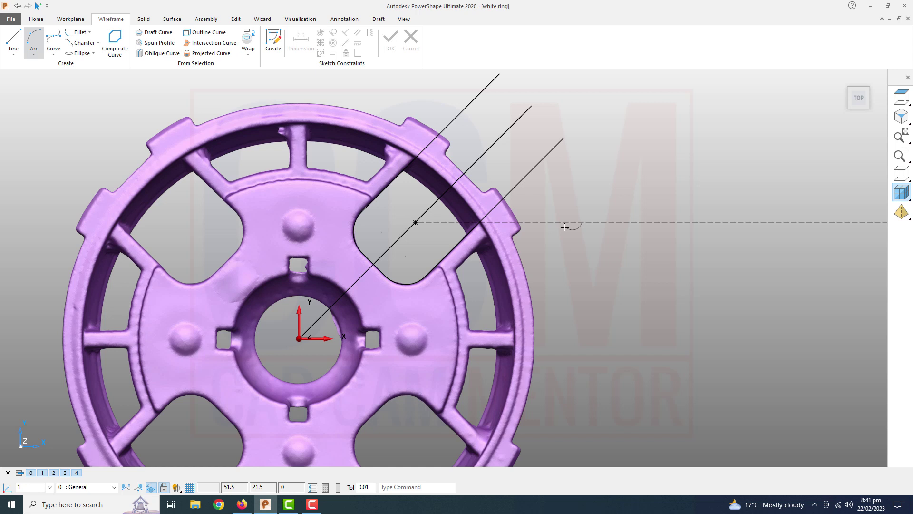
Stop drawing arcs and delete the middle diagonal line
right_click(613, 160)
left_click(628, 170)
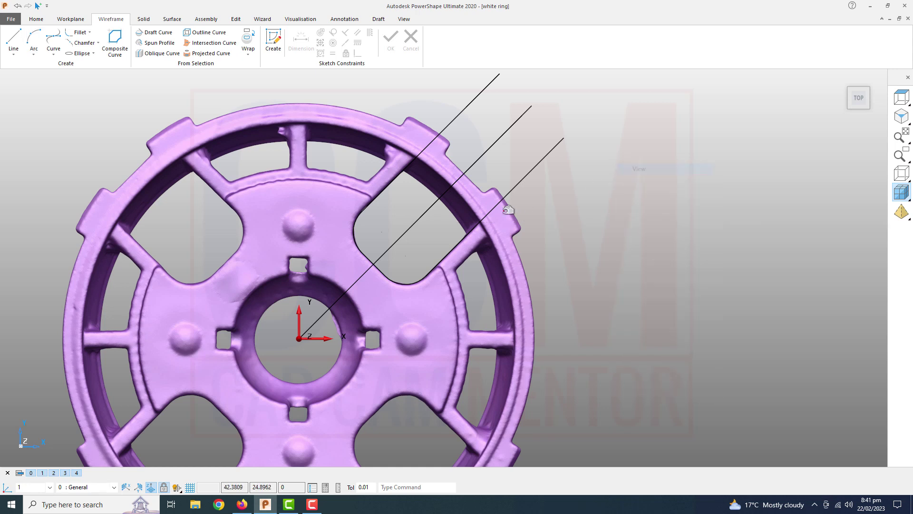
left_click(489, 152)
left_click(486, 163)
scroll(486, 164, "up", 2)
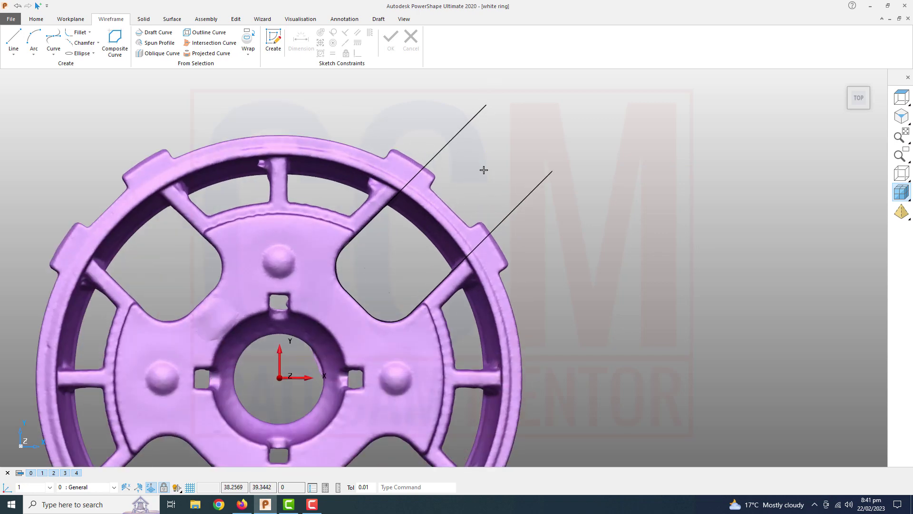
scroll(483, 169, "up", 1)
Draw a line joining the two outer diagonals beyond the rim
left_click(13, 41)
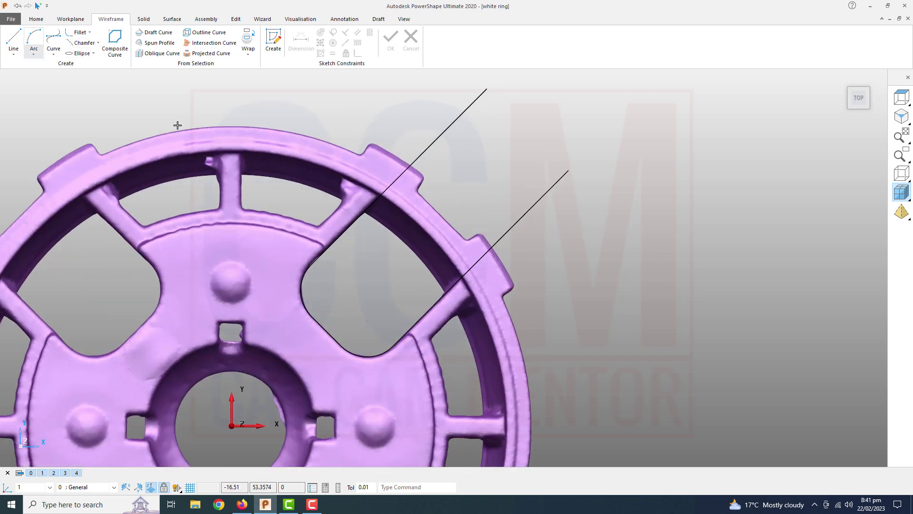
left_click(448, 128)
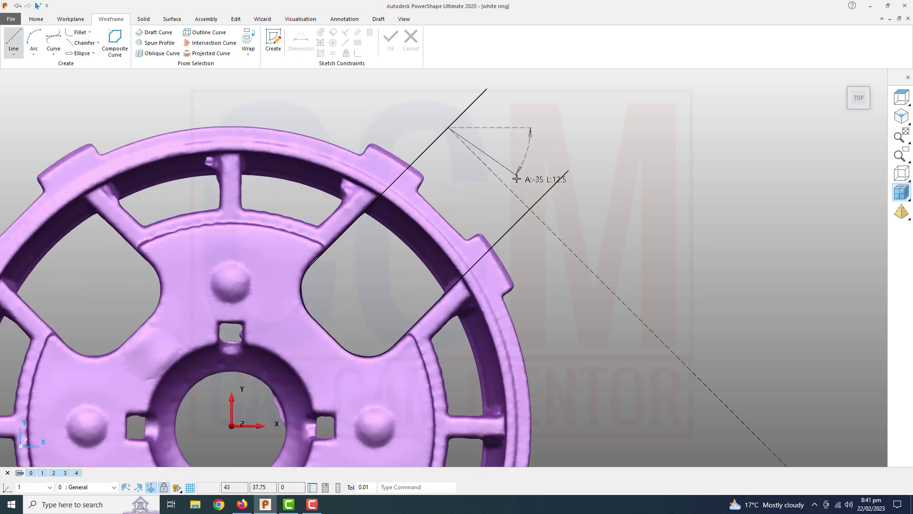
left_click(529, 204)
right_click(529, 204)
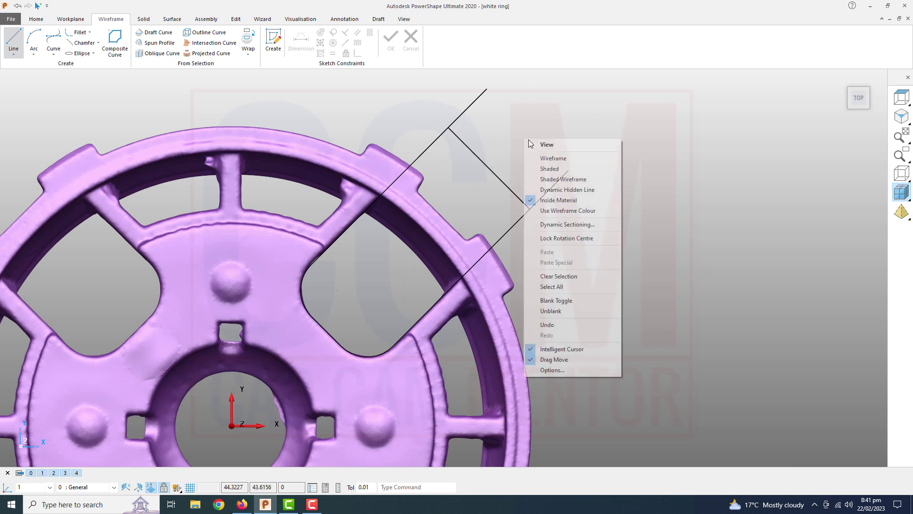
Trim the overhanging line ends with Interactive limit and select the closed pocket profile
left_click(236, 19)
left_click(312, 33)
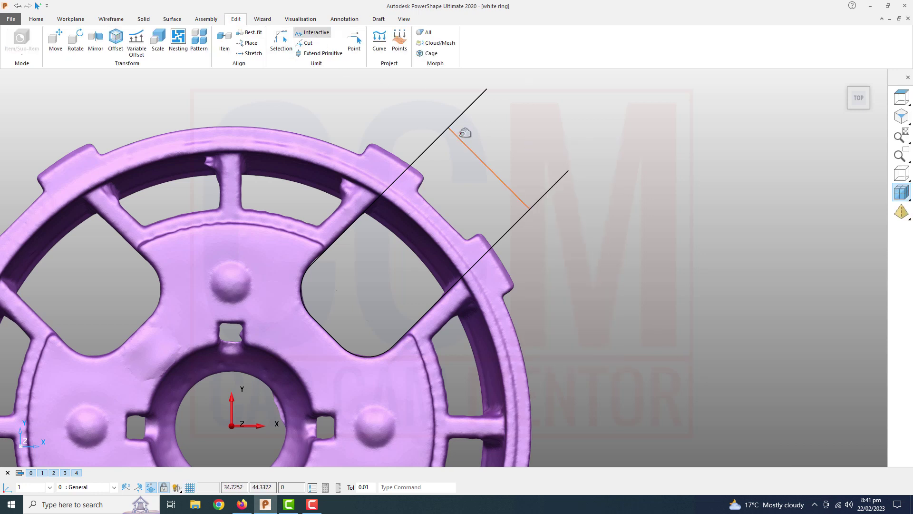
left_click(461, 113)
left_click(555, 183)
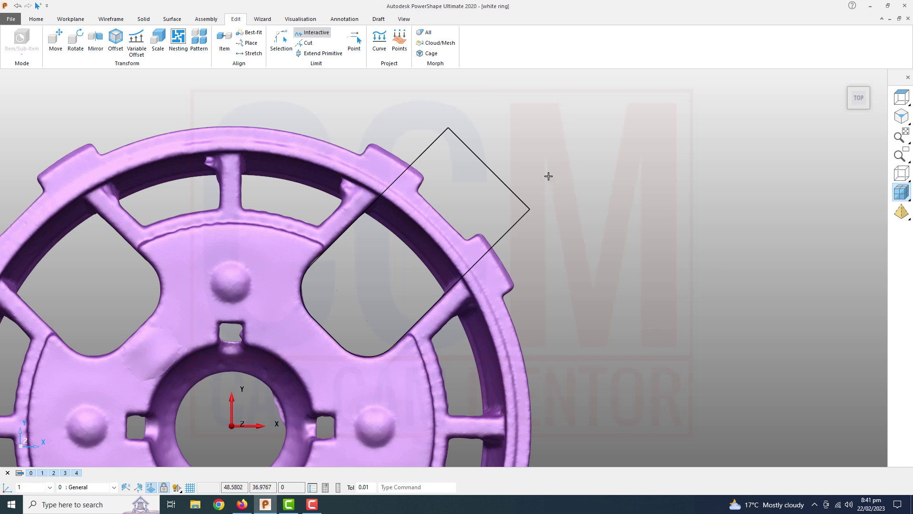
right_click(528, 128)
key("Escape")
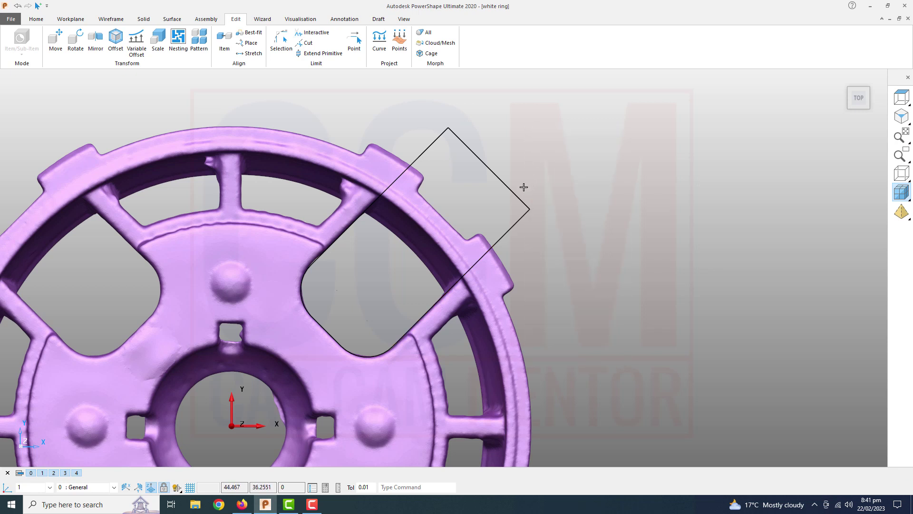
left_click(513, 191)
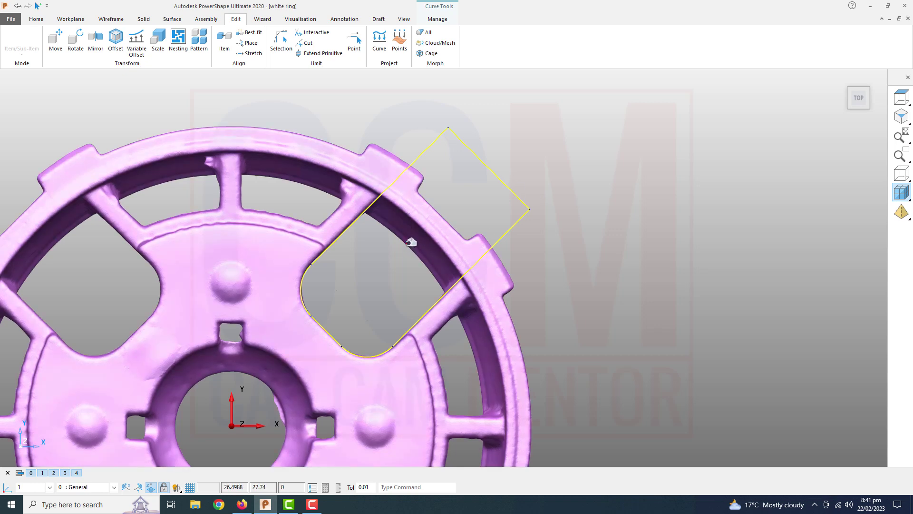
Orbit and zoom in to inspect the pocket profile on the ring's upper-right rim
left_click(566, 171)
mouse_move(567, 172)
middle_mouse_down()
mouse_move(499, 245)
mouse_move(371, 198)
mouse_move(375, 211)
middle_mouse_up()
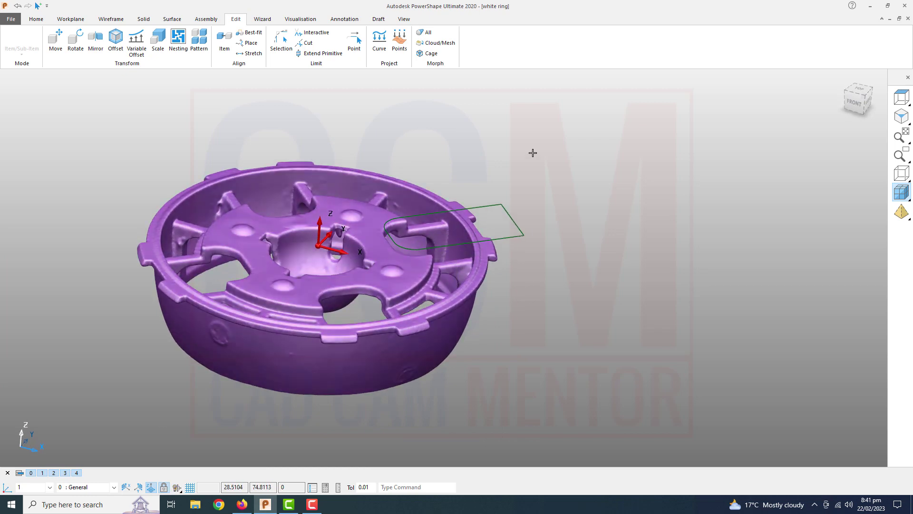
middle_click_drag(532, 153, 437, 256)
scroll(437, 255, "up", 3)
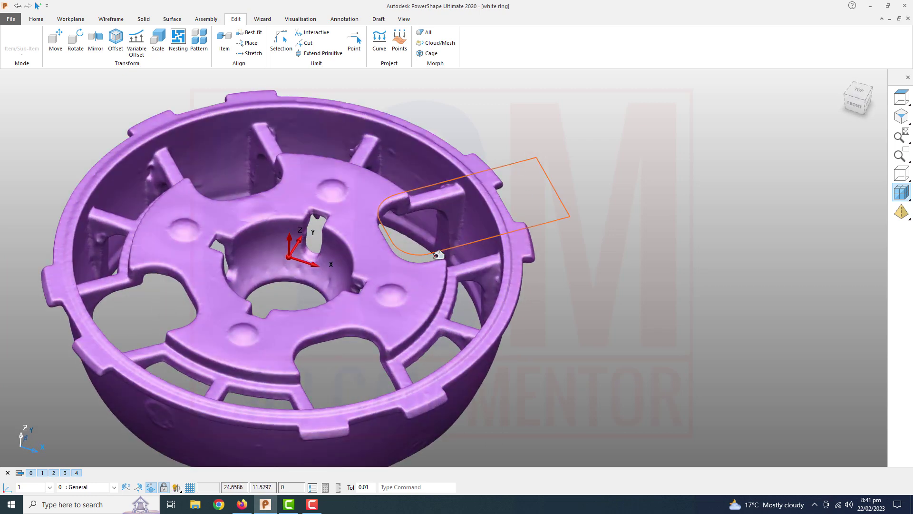
scroll(438, 256, "up", 2)
scroll(447, 264, "up", 2)
scroll(458, 275, "up", 2)
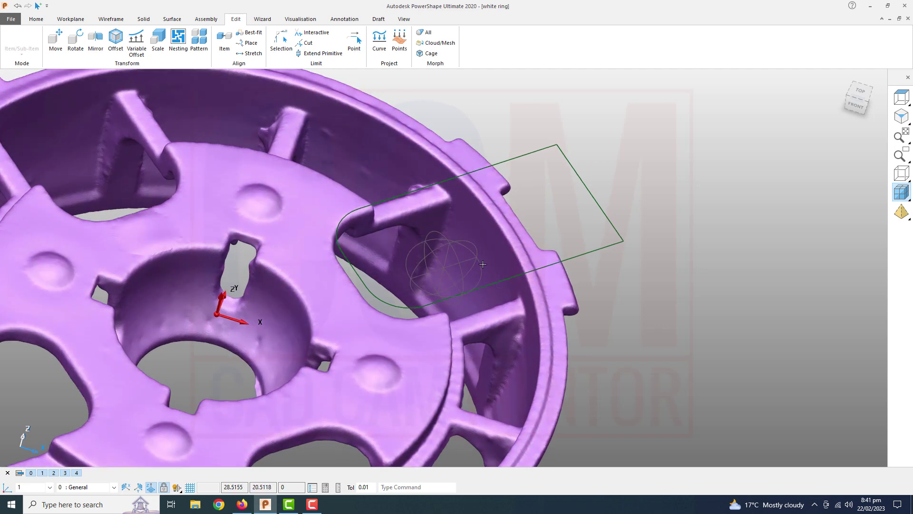
middle_click_drag(478, 271, 440, 272)
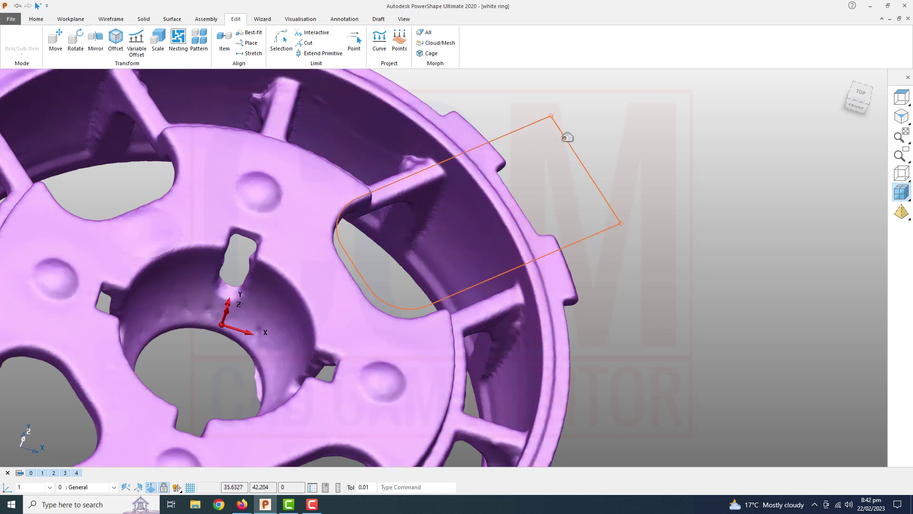
left_click(573, 159)
left_click(625, 160)
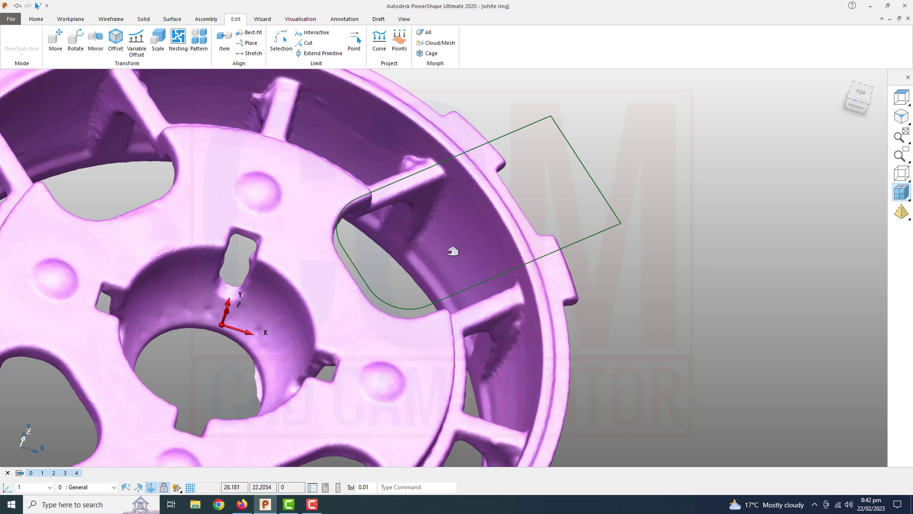
Zoom back out, return to the Top view and bring up the Visualisation tools
scroll(447, 253, "down", 2)
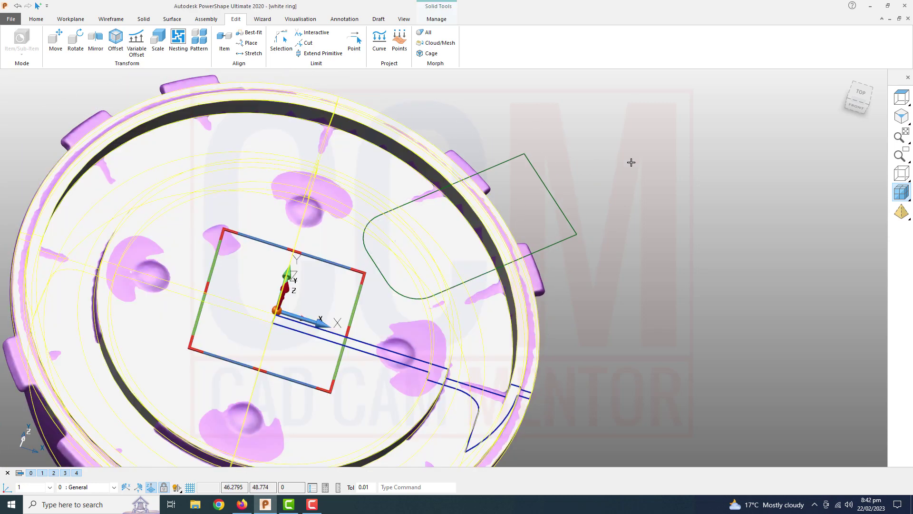
left_click(632, 163)
scroll(546, 209, "down", 2)
scroll(449, 266, "down", 2)
middle_click_drag(449, 266, 327, 228)
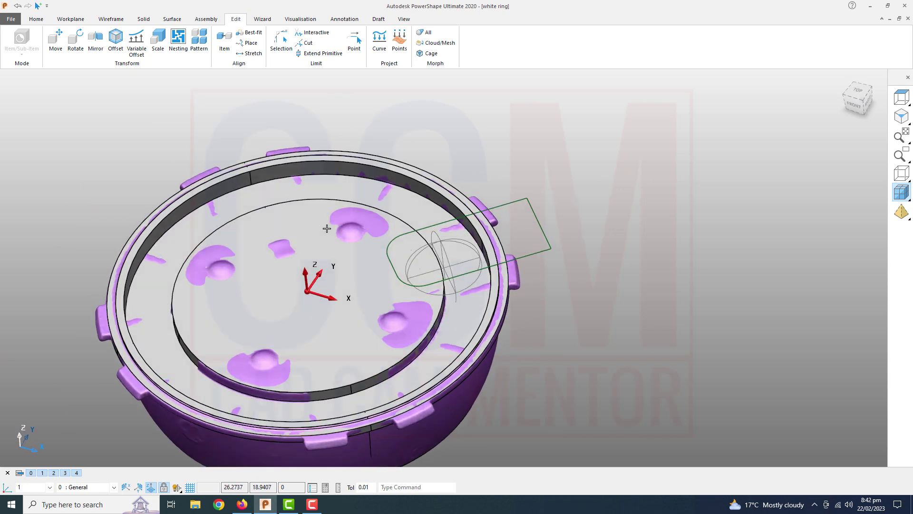
left_click(857, 90)
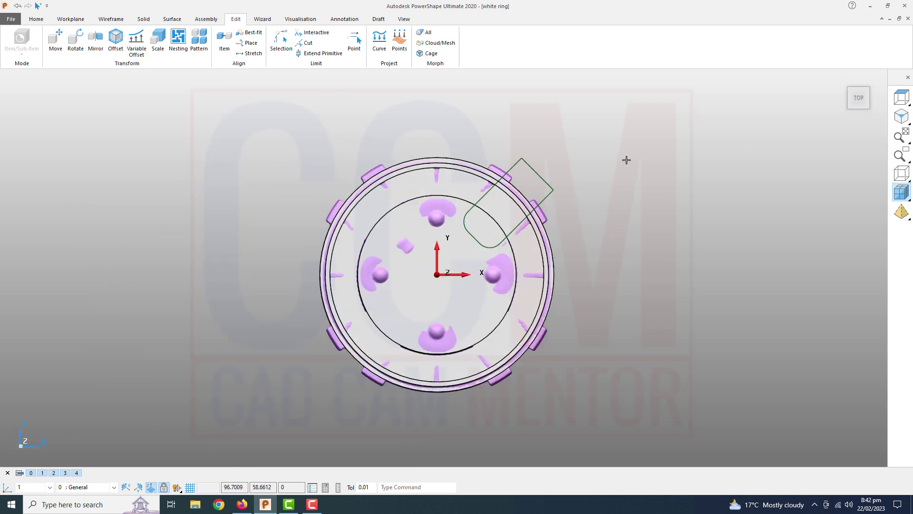
scroll(506, 228, "up", 1)
scroll(506, 229, "up", 1)
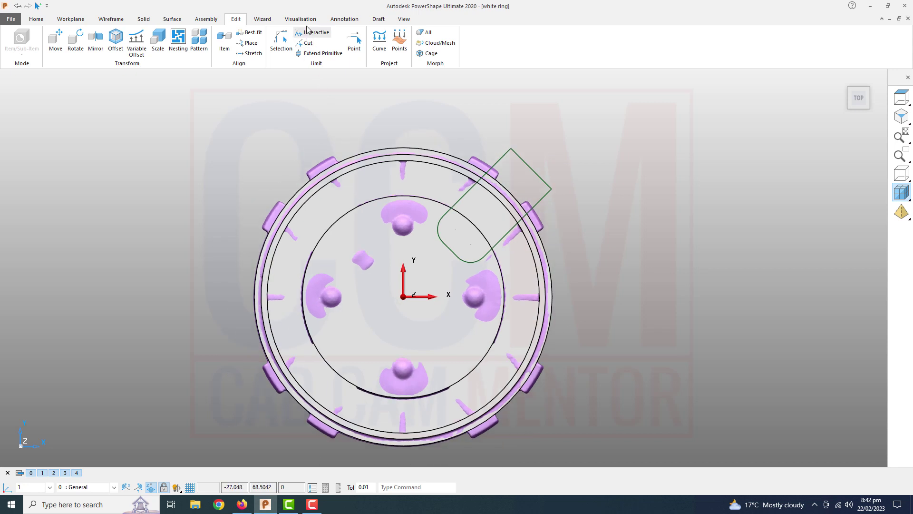
left_click(305, 20)
Create a dynamic section curve around the Z axis at Front -45°
left_click(253, 45)
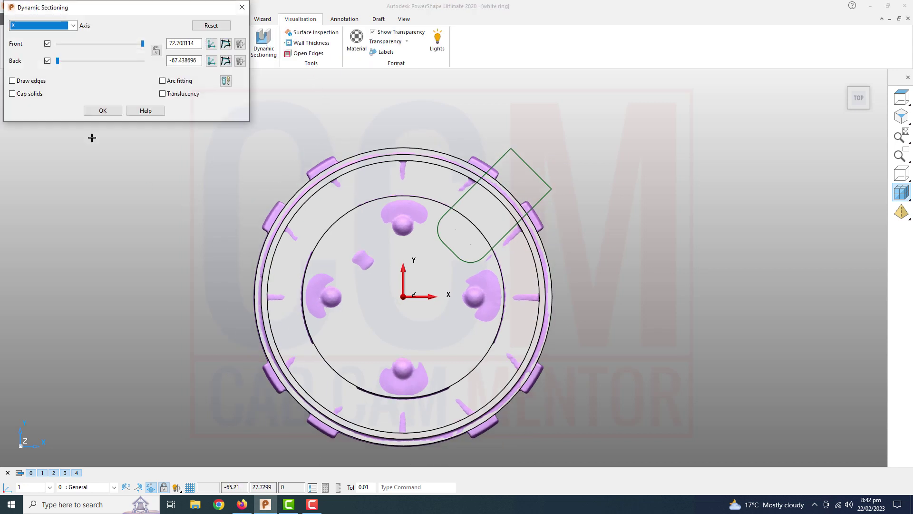
left_click(43, 29)
left_click(22, 83)
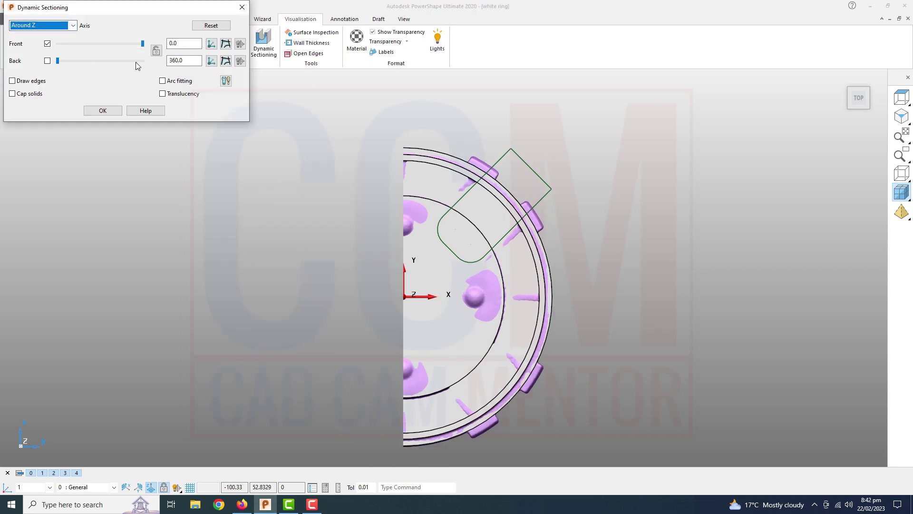
left_click(184, 46)
type("-45")
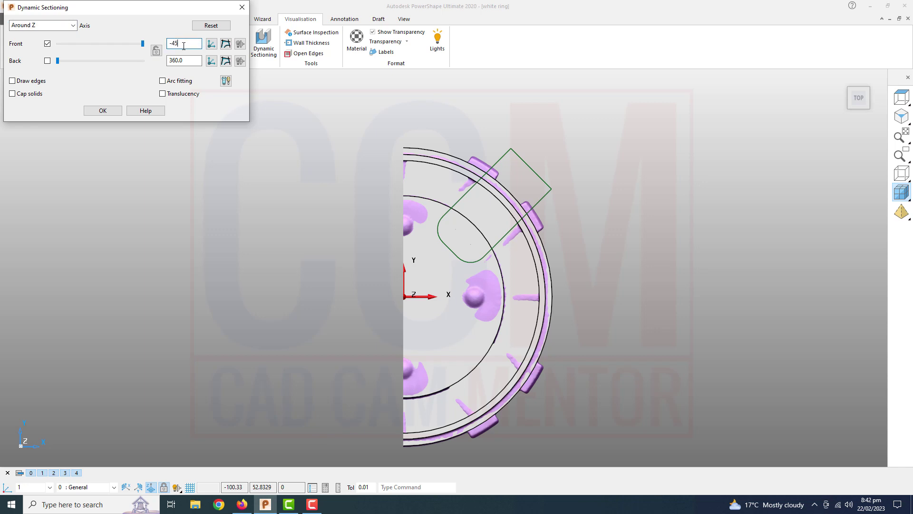
key("Return")
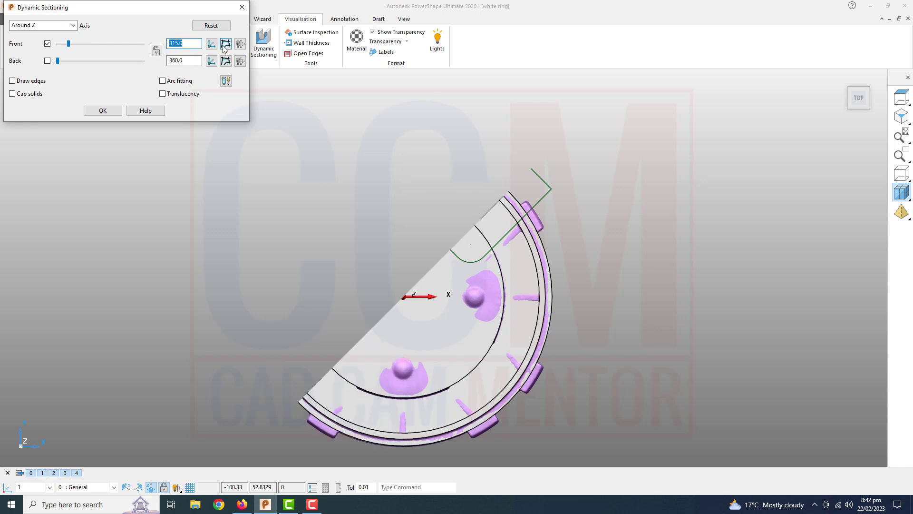
left_click(226, 46)
left_click(103, 110)
Pan and orbit to inspect the new section curve along the diagonal
scroll(496, 267, "up", 3)
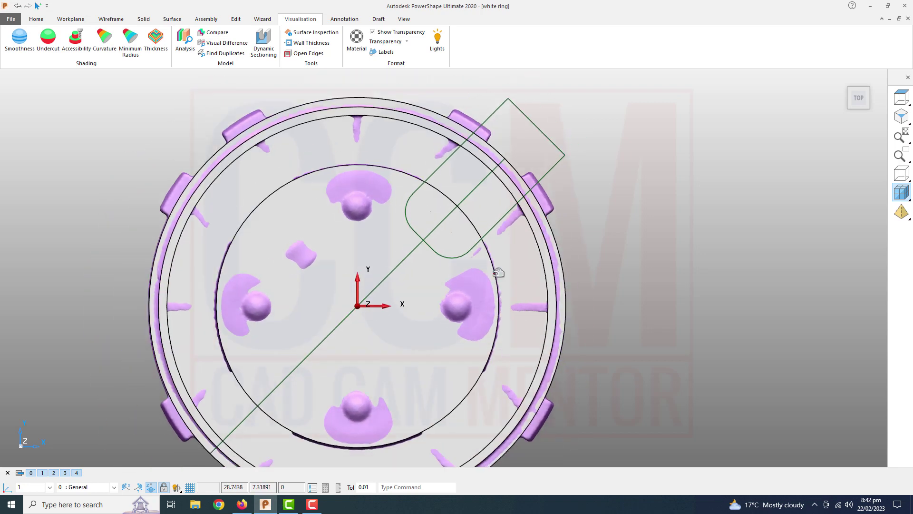
scroll(495, 266, "down", 1)
middle_click_drag(484, 271, 482, 255, "shift")
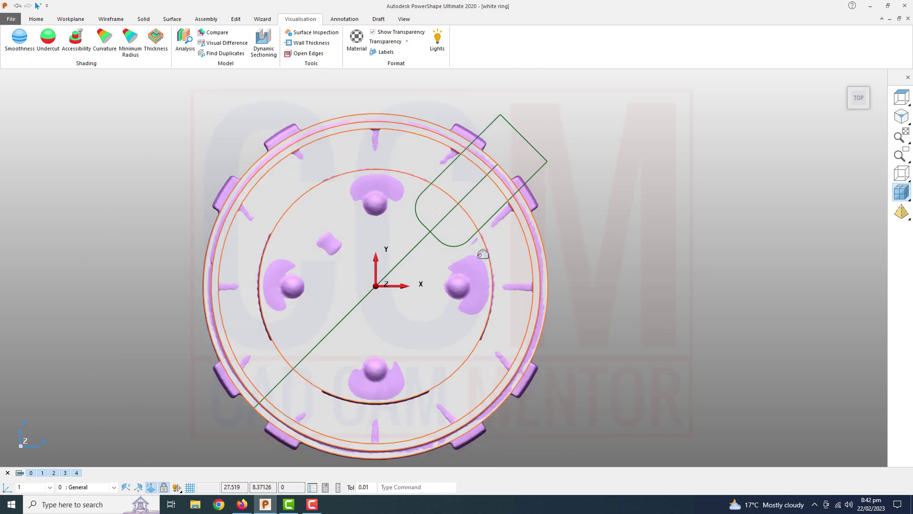
scroll(483, 254, "up", 2)
middle_click_drag(449, 191, 422, 197)
left_click(400, 196)
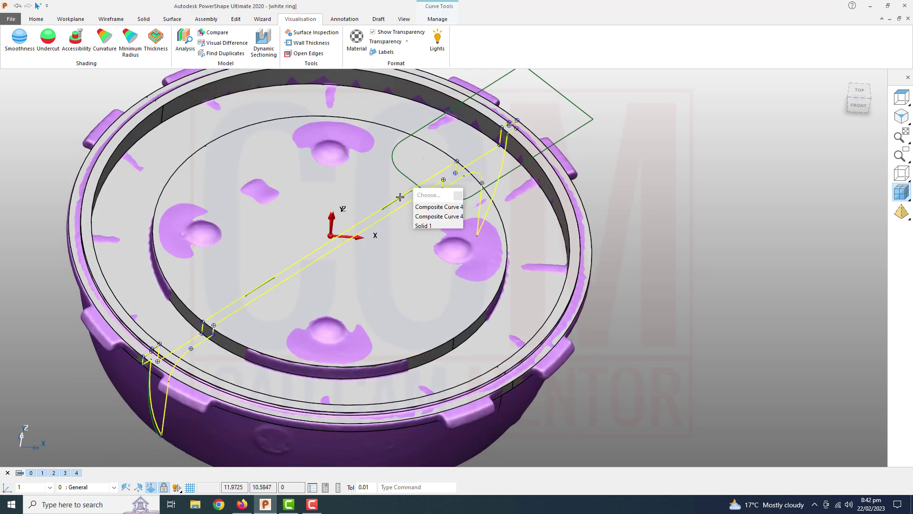
left_click(687, 196)
Hide the solid ring and switch to the Front view
scroll(652, 191, "down", 2)
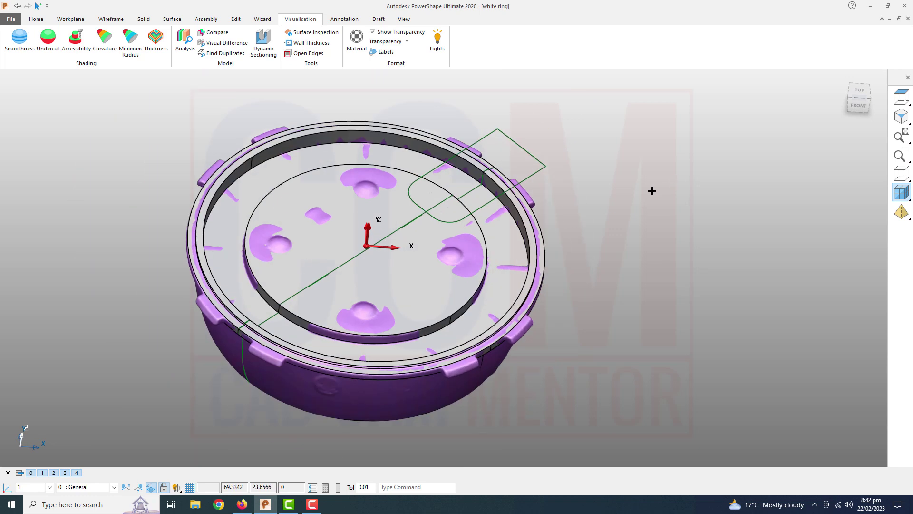
scroll(607, 196, "up", 1)
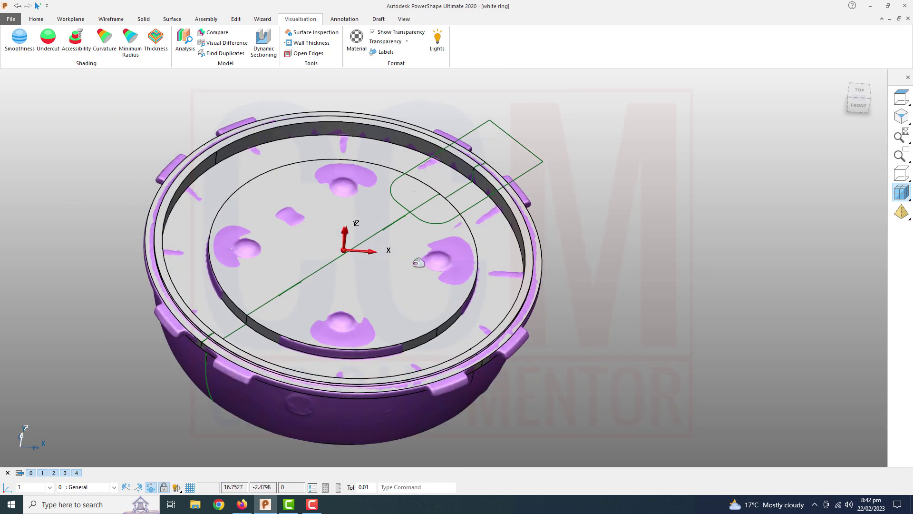
left_click(412, 279)
key("Delete")
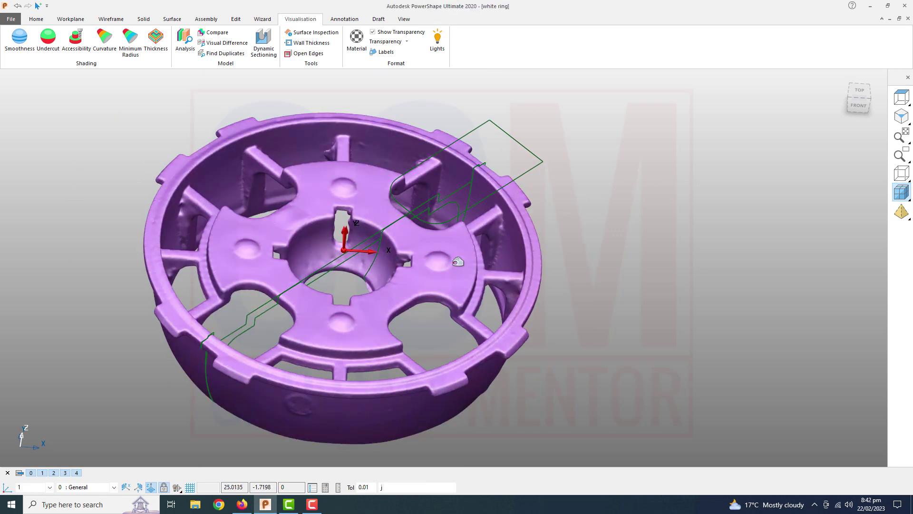
left_click(859, 105)
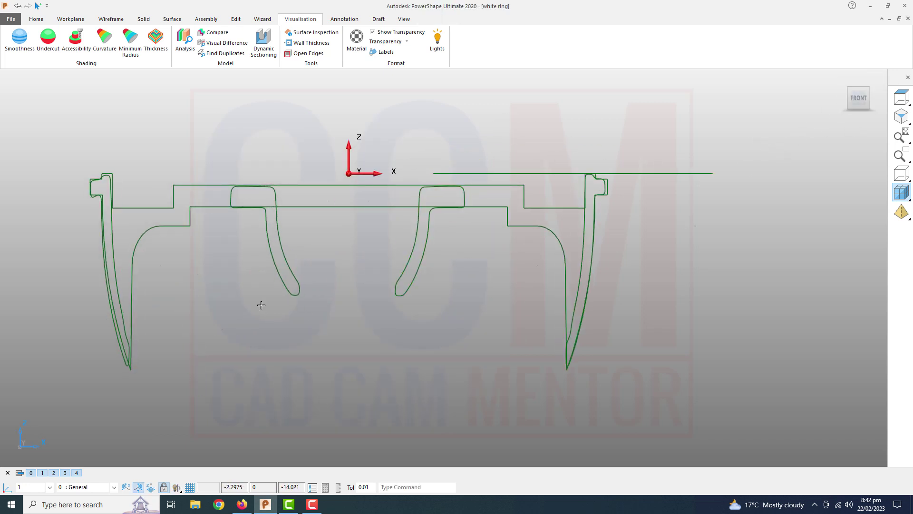
Delete the two inner hook curves, then select the remaining profile and view it from above
left_click_drag(448, 259, 239, 318)
key("Delete")
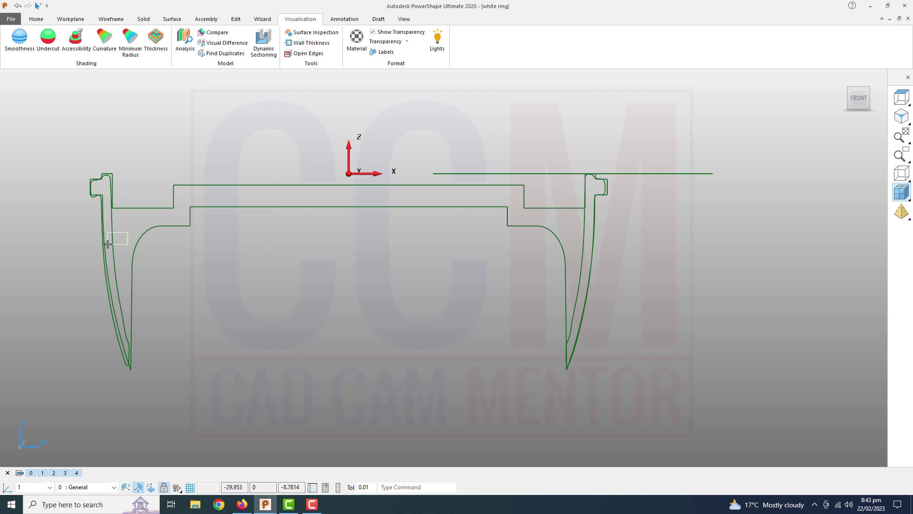
left_click(523, 350)
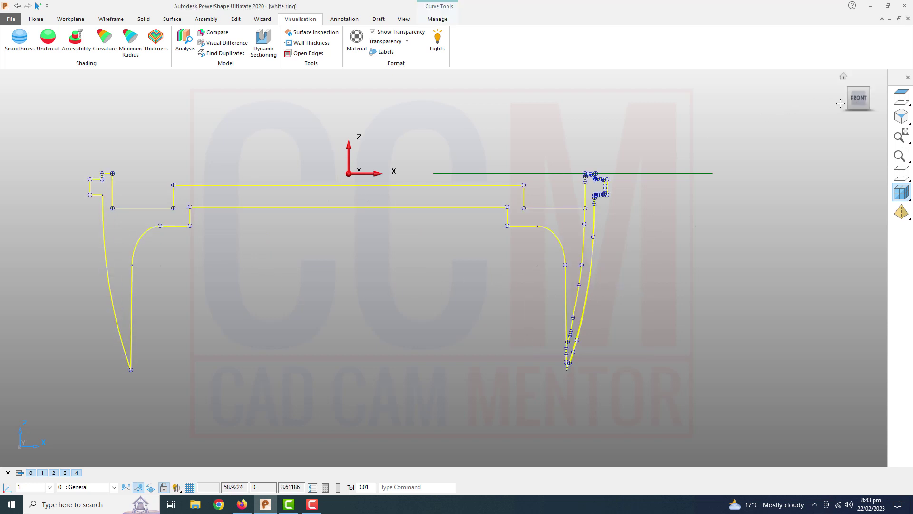
left_click(854, 88)
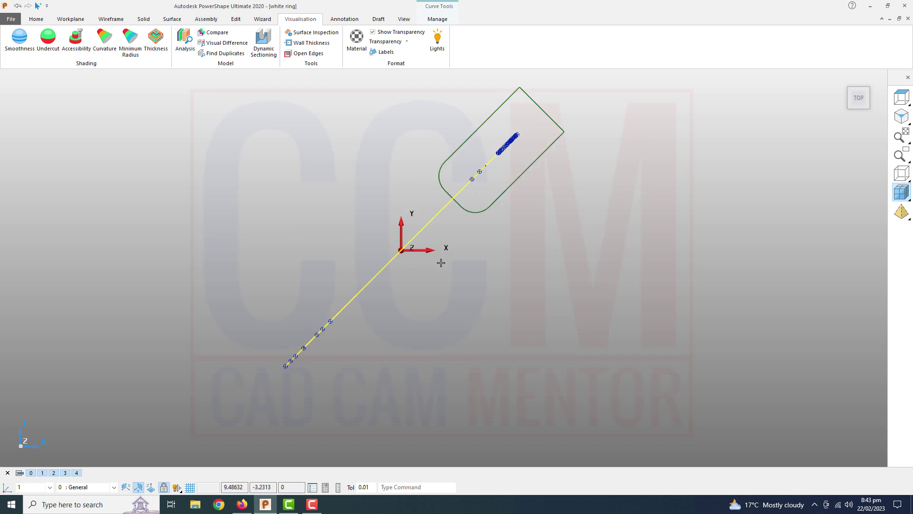
Rotate the selected profile by -45° (315°) about the origin to lie along X
left_click(235, 19)
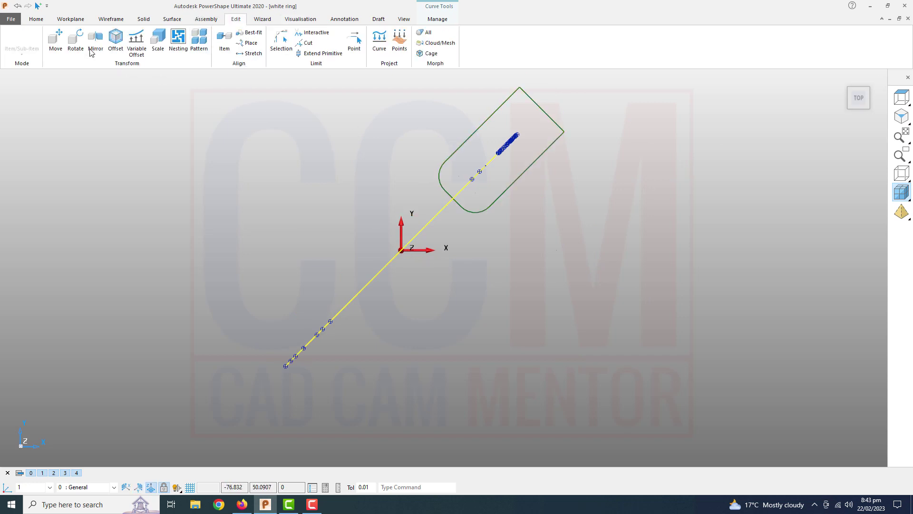
left_click(75, 39)
left_click(191, 136)
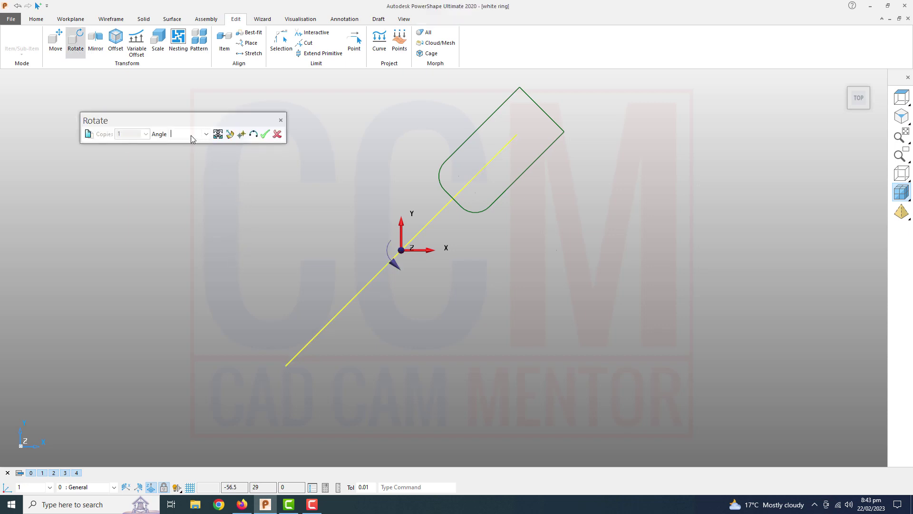
type("-45")
key("Return")
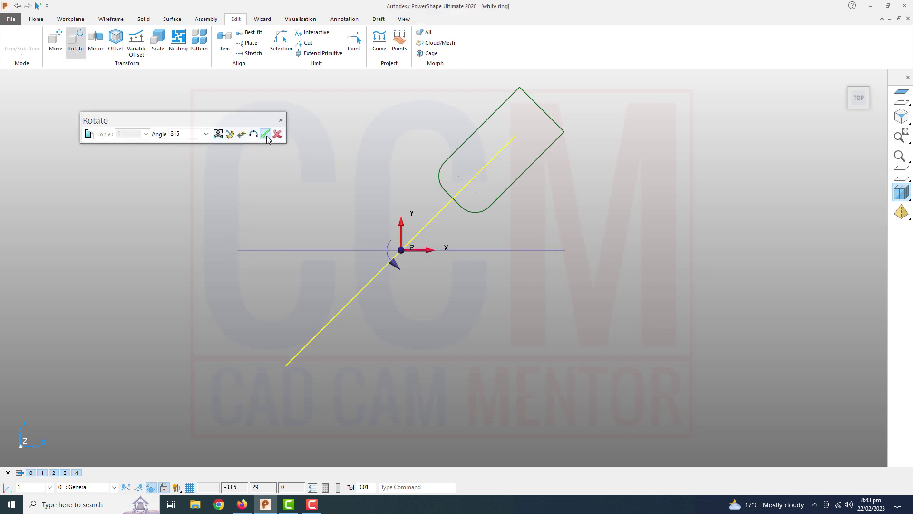
left_click(265, 134)
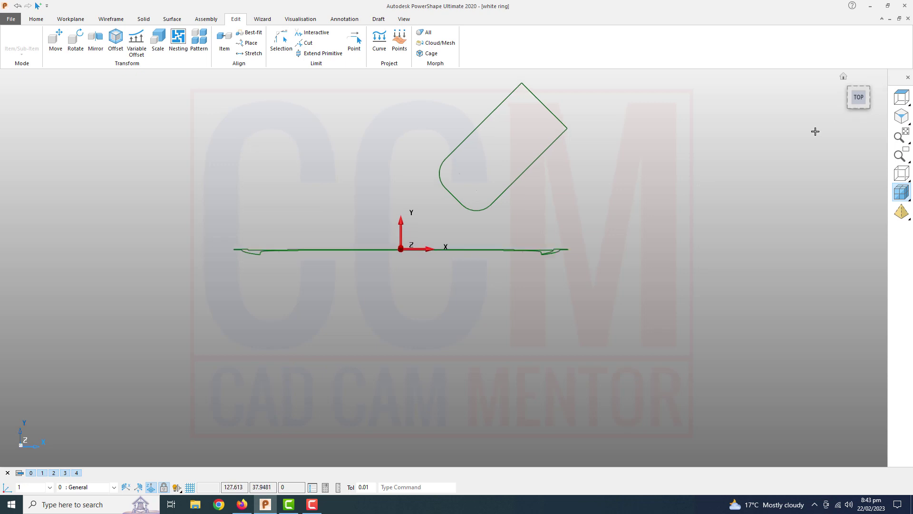
key("ctrl+2")
scroll(695, 251, "up", 2)
Zoom in on the right end of the ring profile in the Front view
scroll(547, 264, "down", 2)
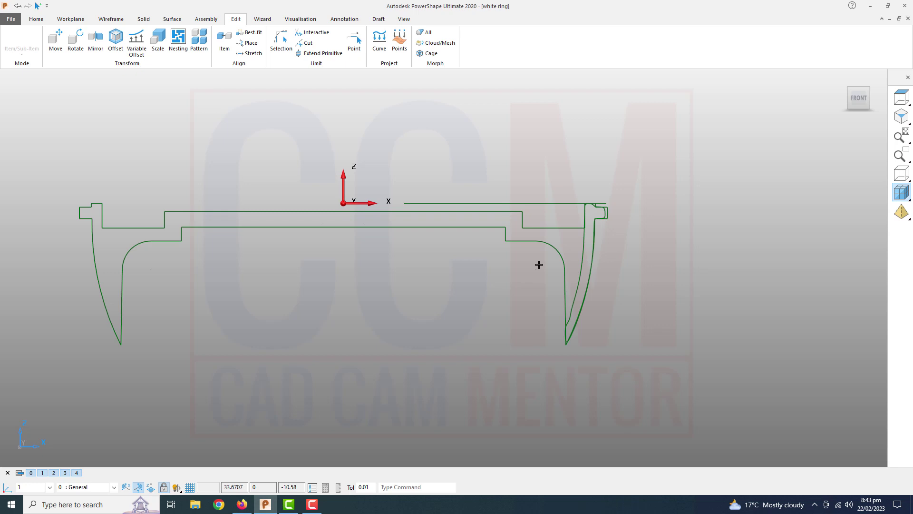
scroll(639, 278, "up", 2)
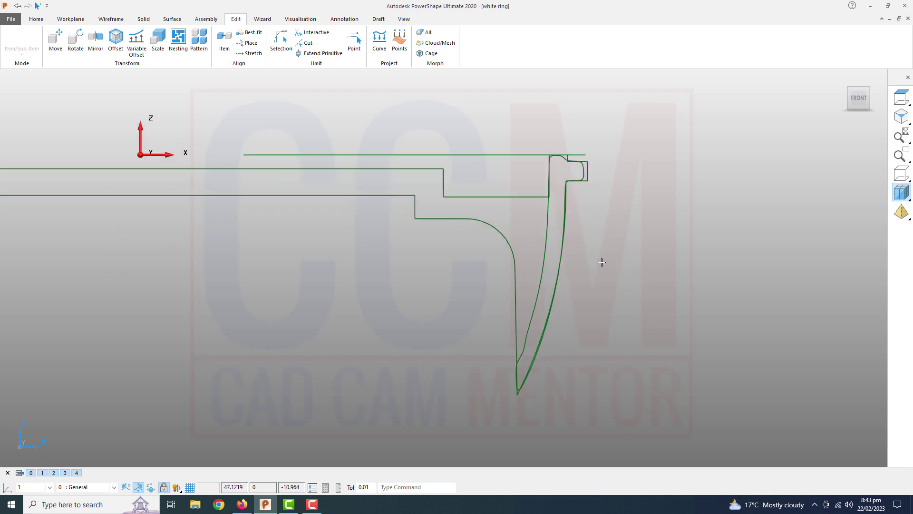
scroll(601, 261, "up", 2)
scroll(555, 265, "up", 2)
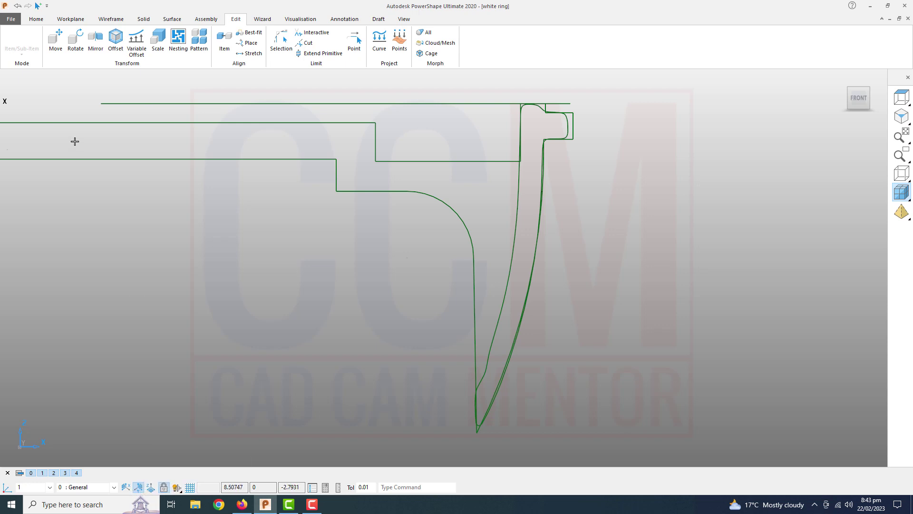
Draw a three-point arc of radius 49.325 from the inner hook to the line corner
left_click(108, 20)
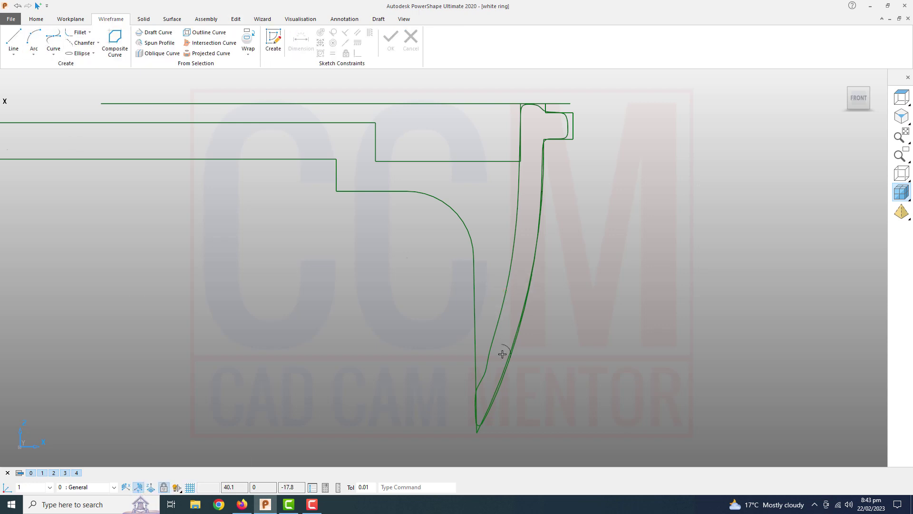
left_click(482, 381)
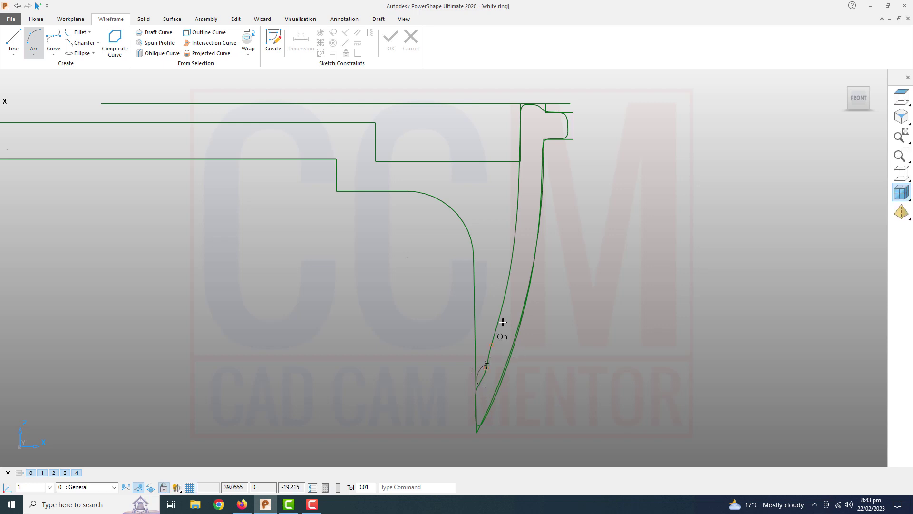
scroll(530, 211, "up", 1)
scroll(519, 211, "up", 1)
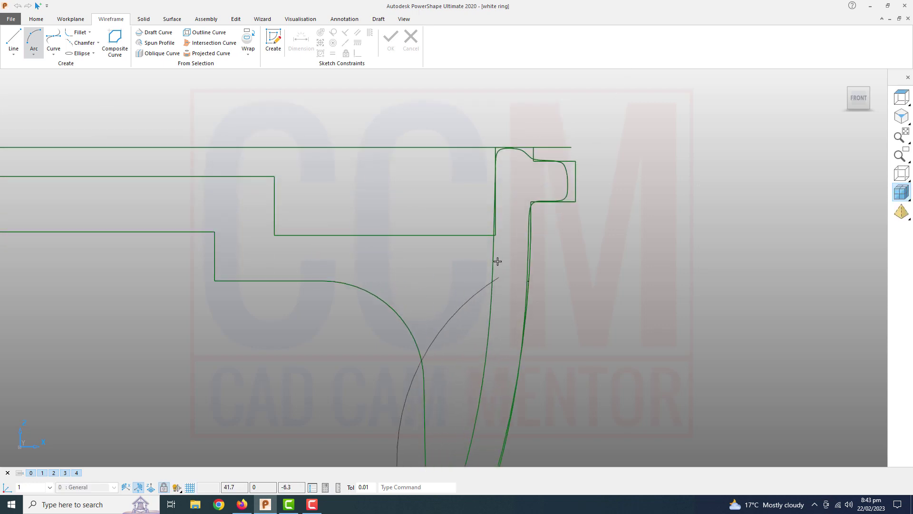
scroll(504, 211, "up", 1)
scroll(496, 212, "up", 1)
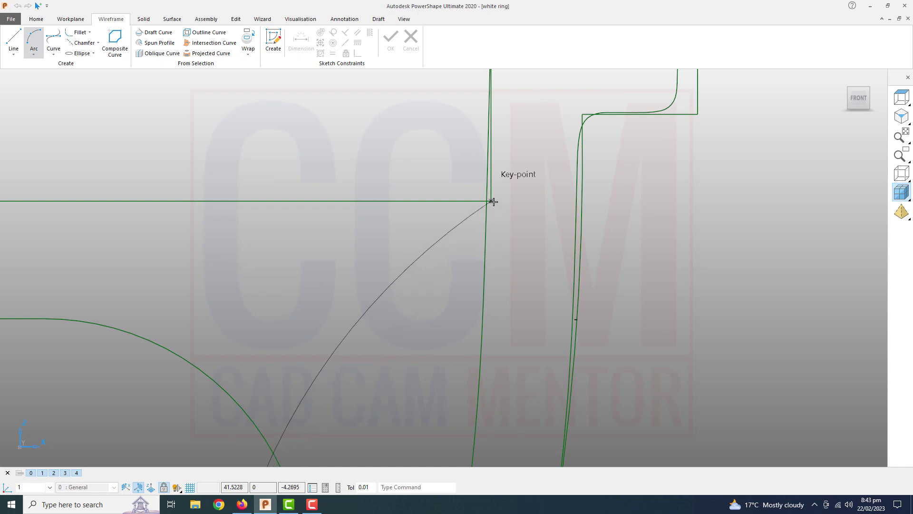
left_click(494, 202)
scroll(509, 280, "down", 1)
scroll(495, 319, "down", 1)
scroll(466, 371, "down", 1)
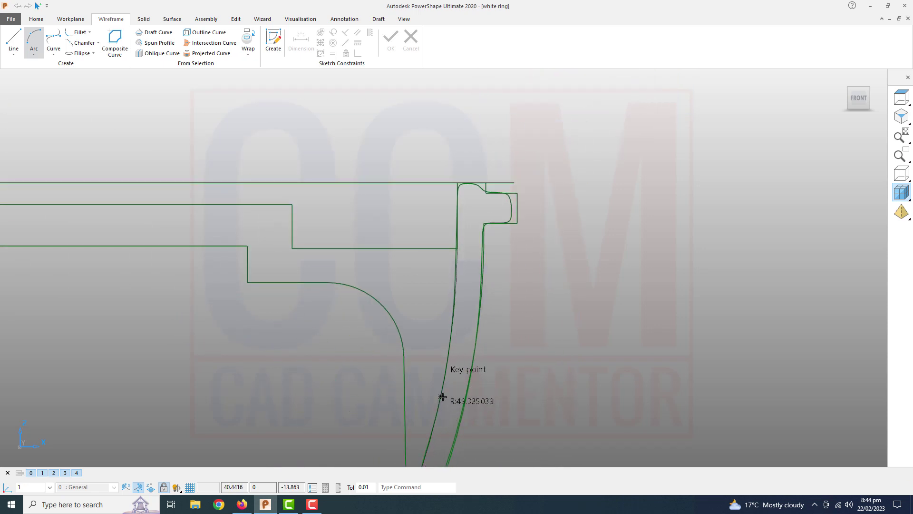
left_click(442, 397)
scroll(466, 387, "down", 1)
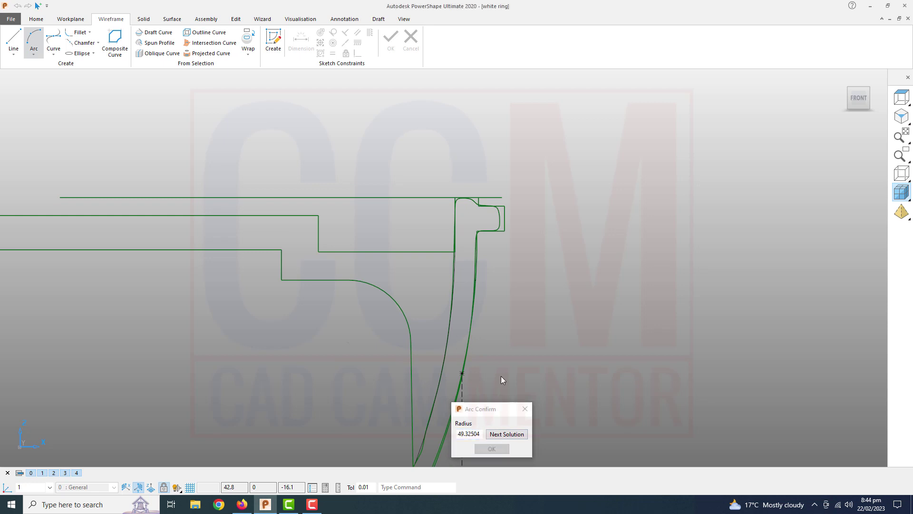
left_click(492, 450)
scroll(466, 362, "down", 1)
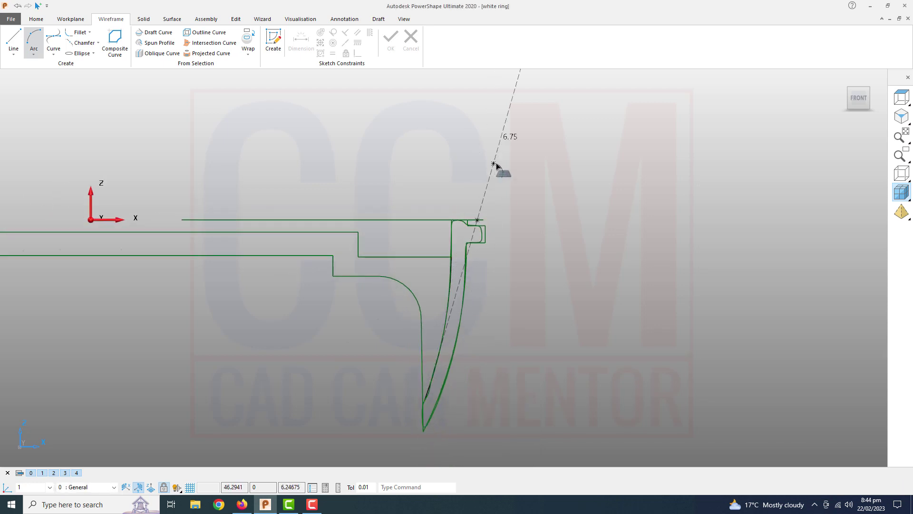
Stop drawing arcs and delete the old profile curves
right_click(497, 167)
left_click(509, 172)
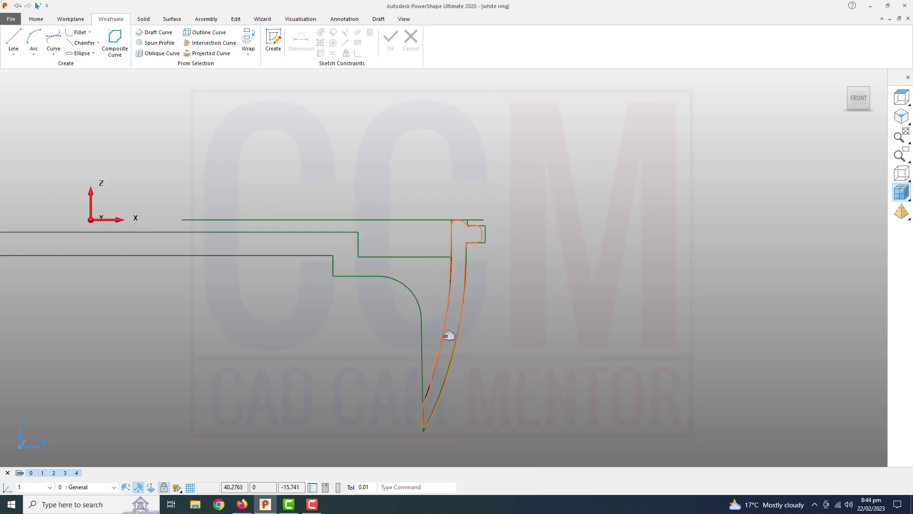
scroll(457, 254, "up", 1)
scroll(451, 257, "up", 1)
left_click(381, 298)
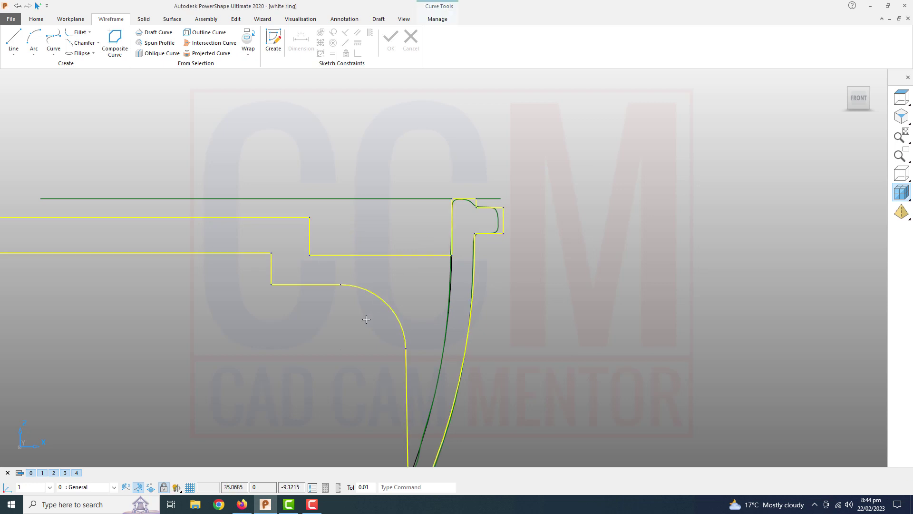
key("Delete")
left_click(483, 206)
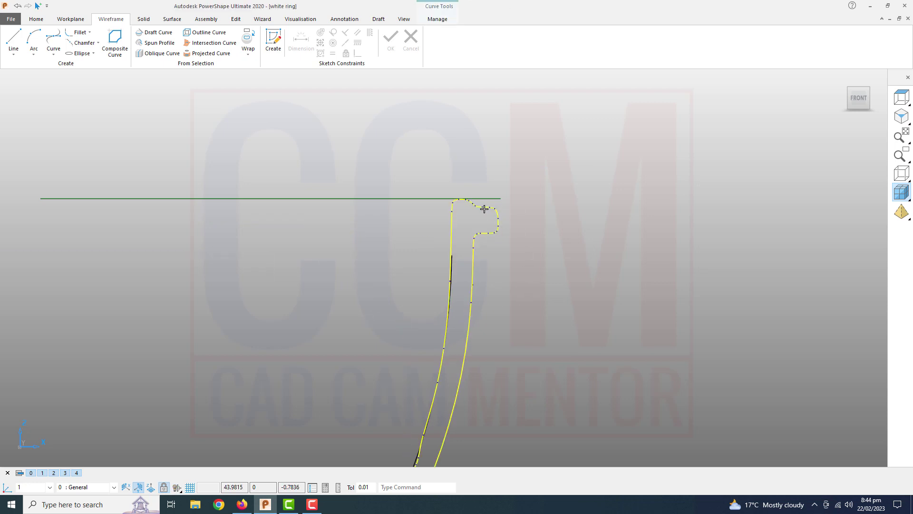
key("Delete")
Drag the new arc's lower end down and left to extend it
left_click(441, 370)
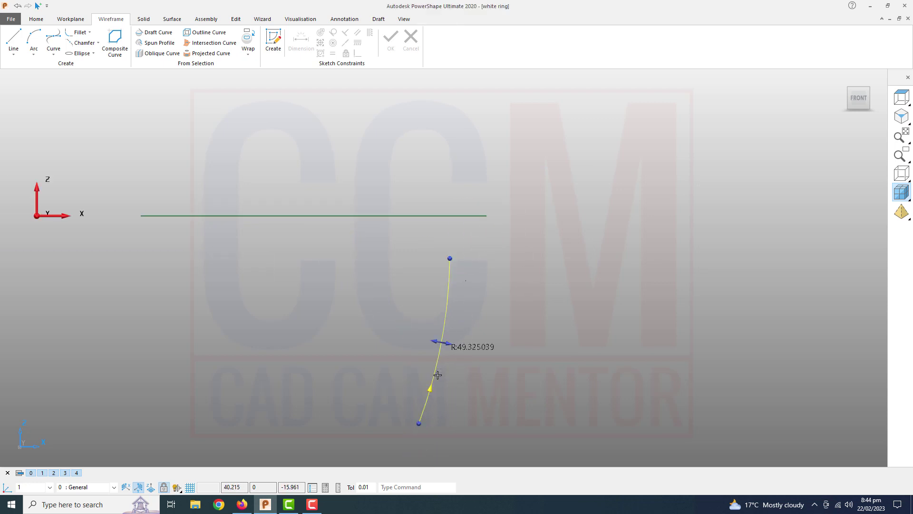
scroll(442, 333, "down", 1)
left_click_drag(434, 327, 389, 411)
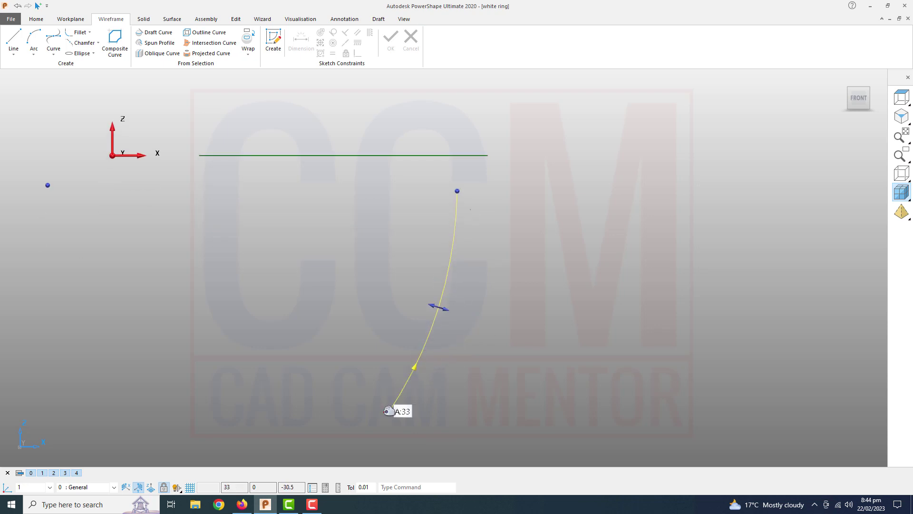
left_click(513, 255)
scroll(432, 322, "up", 2)
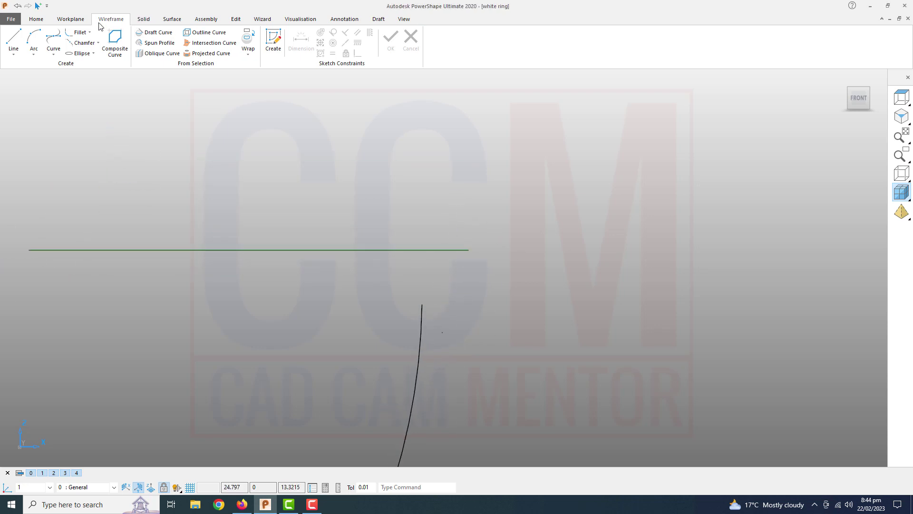
Draw a vertical line up from the arc's top end and set its length to 15
left_click(14, 40)
left_click(422, 305)
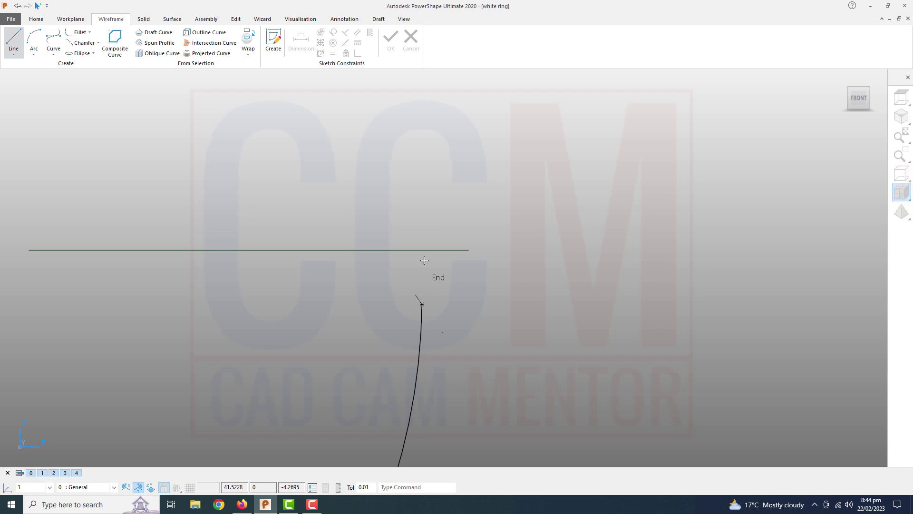
left_click(422, 173)
right_click(450, 170)
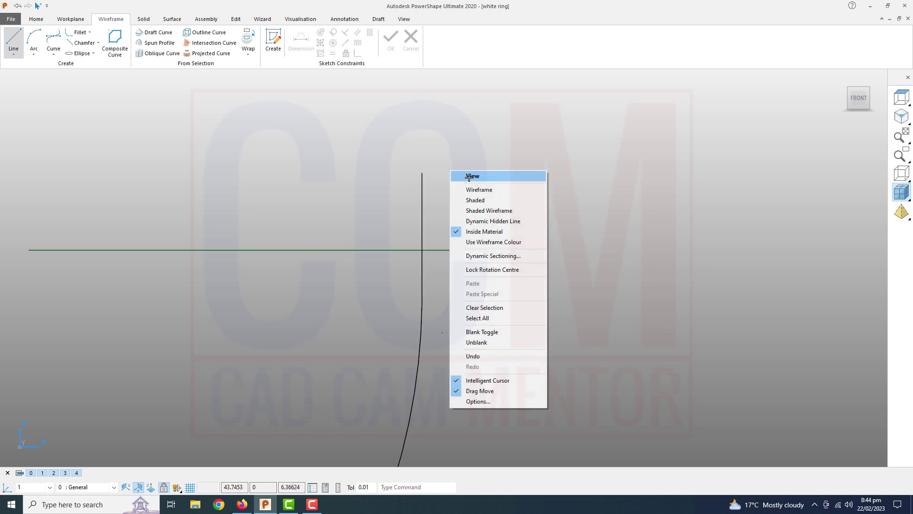
left_click(452, 175)
double_click(422, 185)
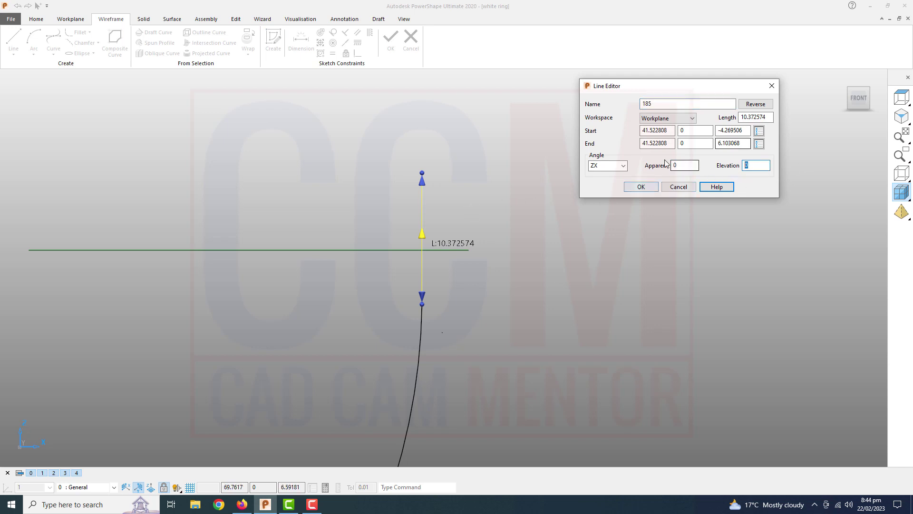
left_click(754, 118)
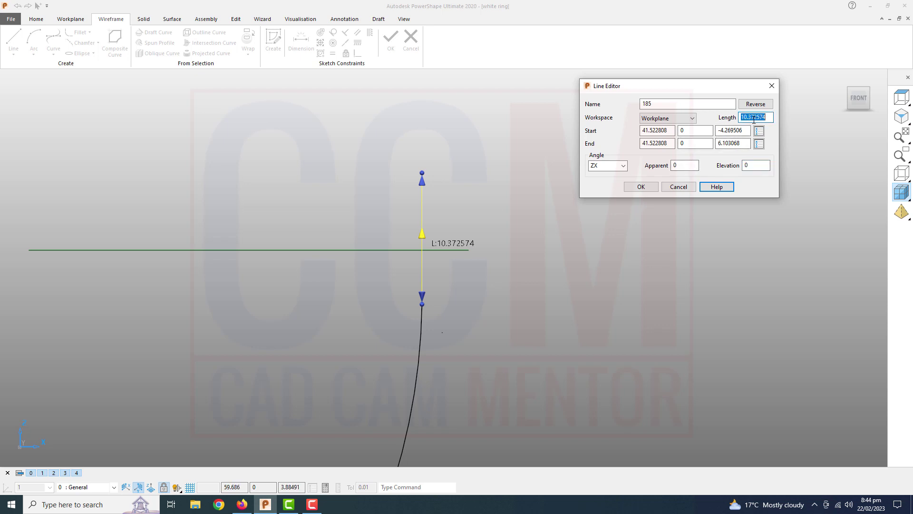
type("15")
key("Tab")
left_click(641, 186)
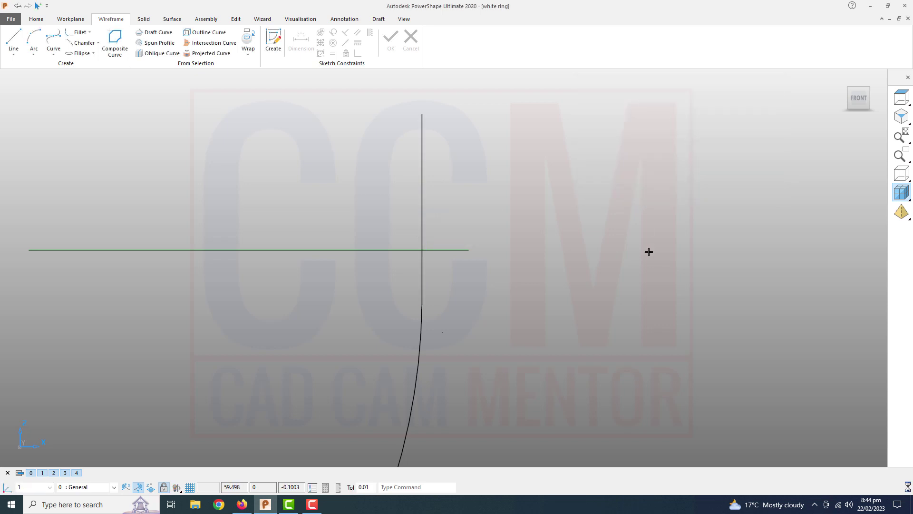
Switch to an angled 3D view and select the vertical profile curve
scroll(571, 229, "down", 3)
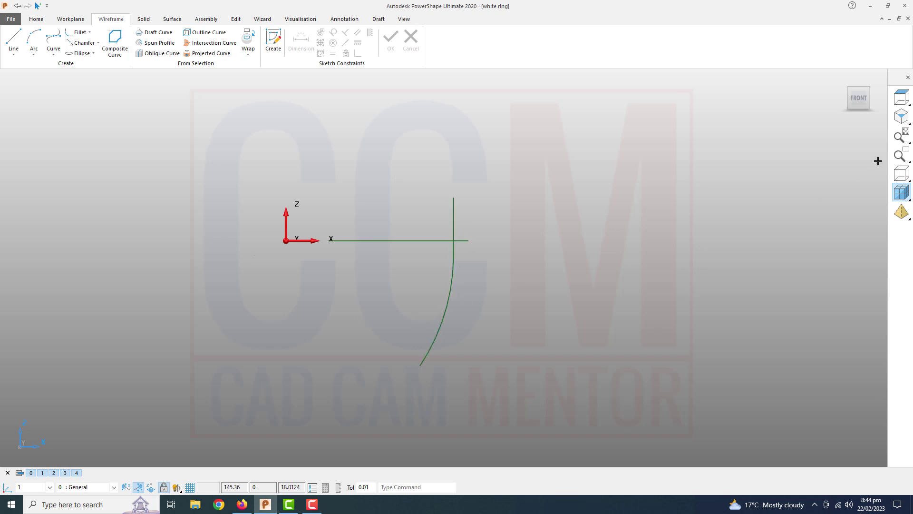
left_click(901, 117)
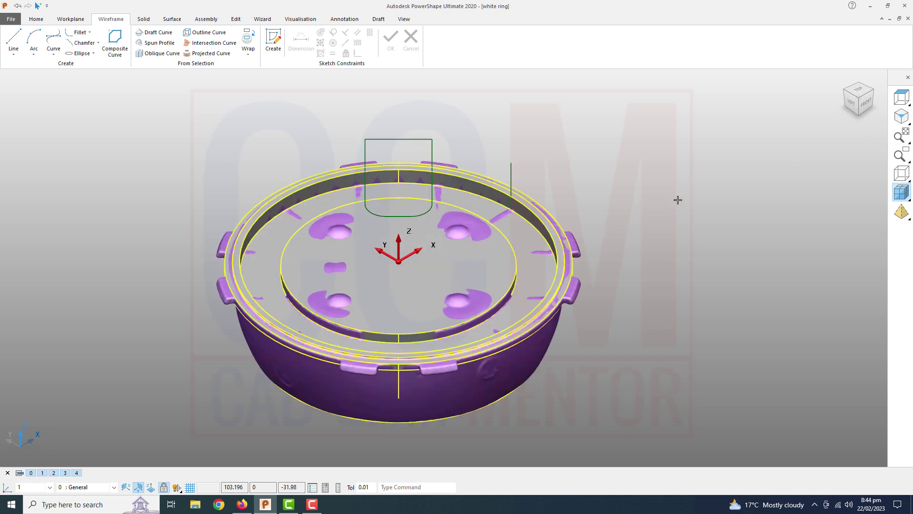
left_click(678, 200)
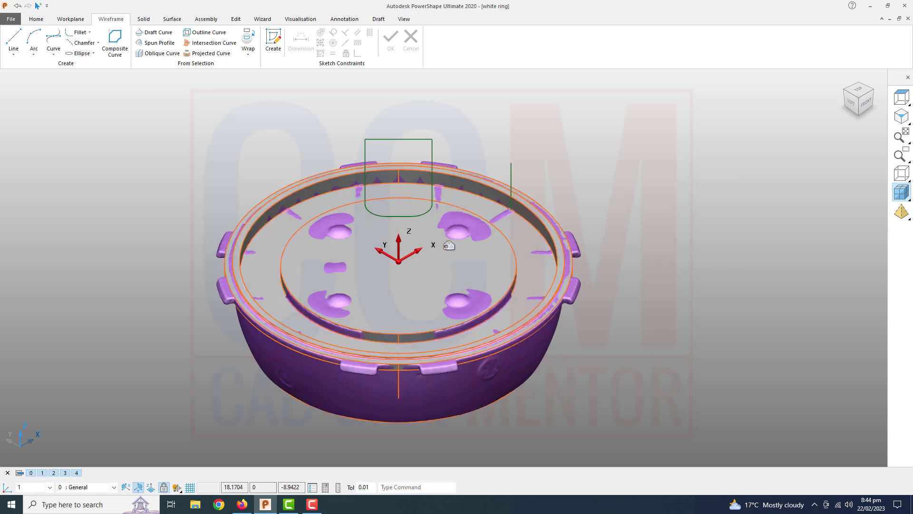
left_click(511, 174)
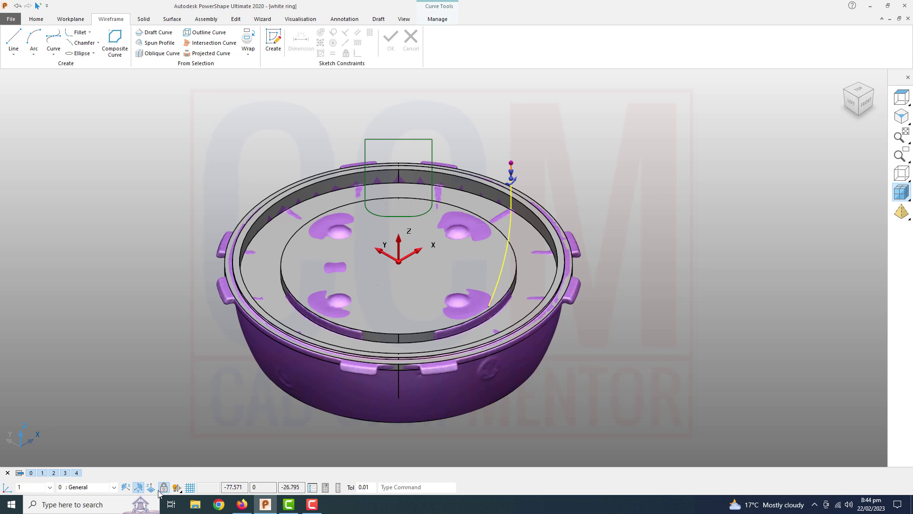
left_click(172, 19)
Revolve the yellow profile into a surface band and orbit to look down into the ring
left_click(70, 40)
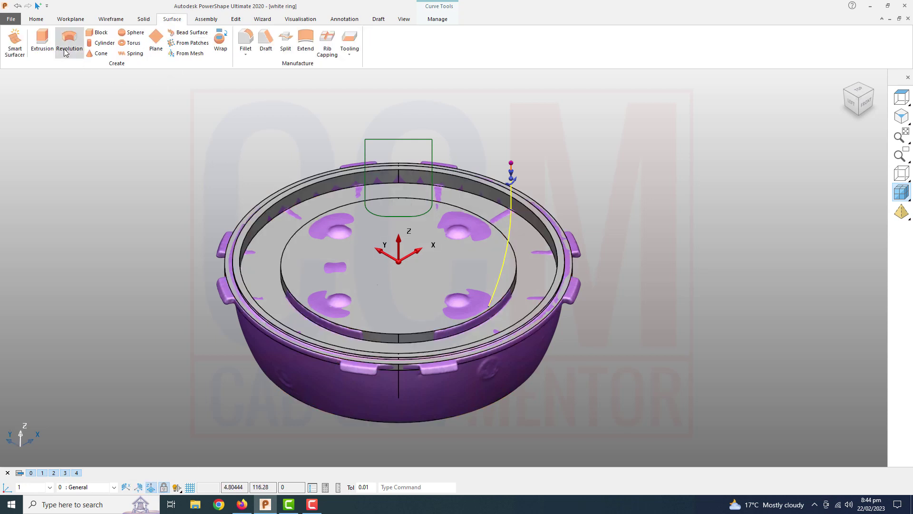
left_click(131, 236)
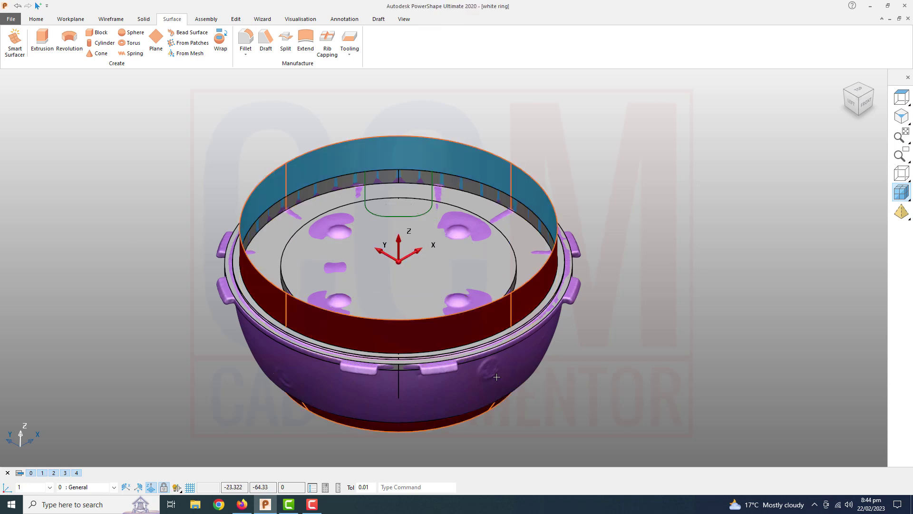
middle_click_drag(490, 377, 465, 318)
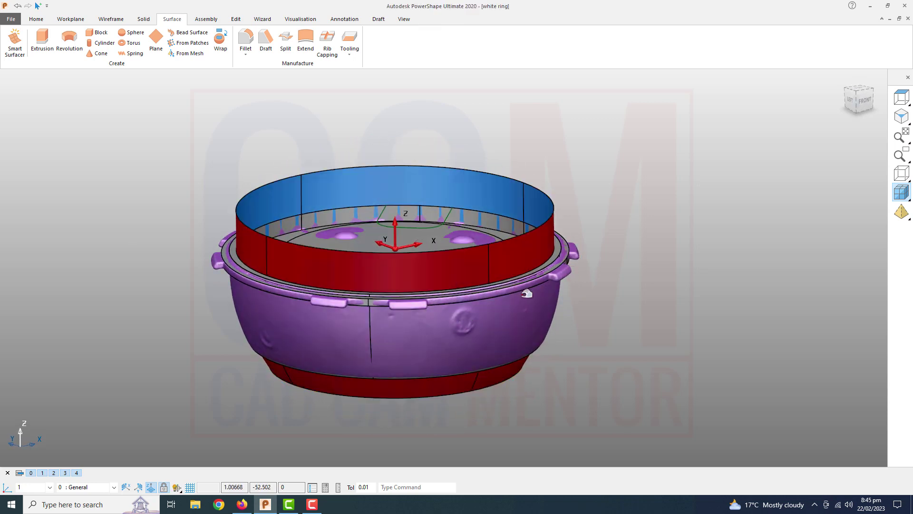
middle_click_drag(451, 284, 409, 255)
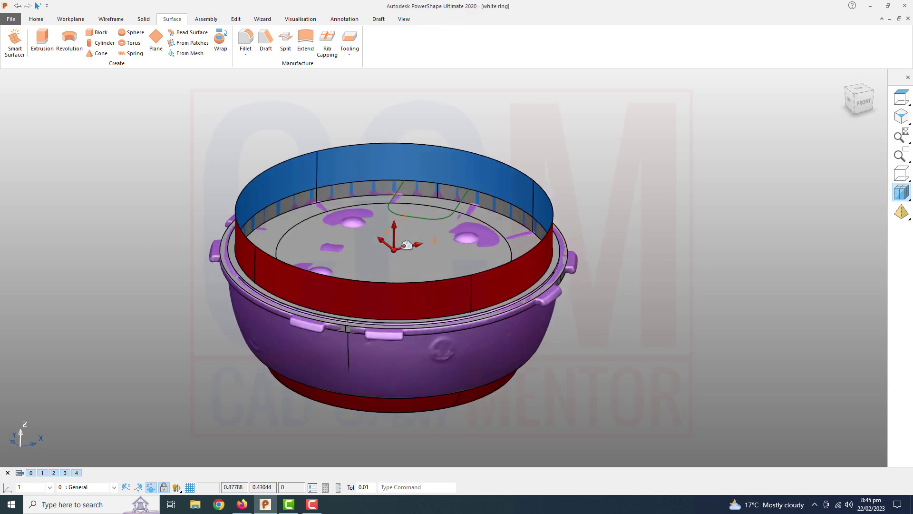
middle_click_drag(418, 251, 450, 295)
Extrude the rounded-rectangle profile into a solid, stretching it down below the ring
left_click(632, 258)
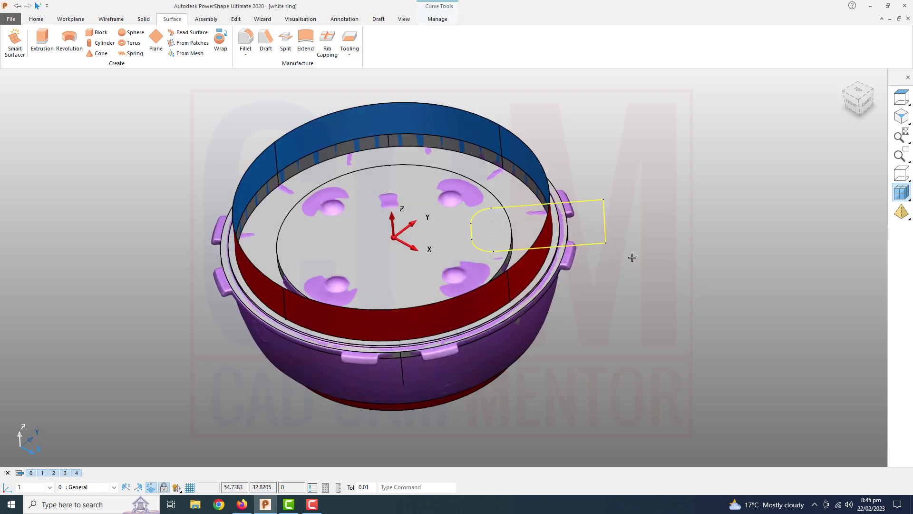
middle_click_drag(519, 262, 588, 235)
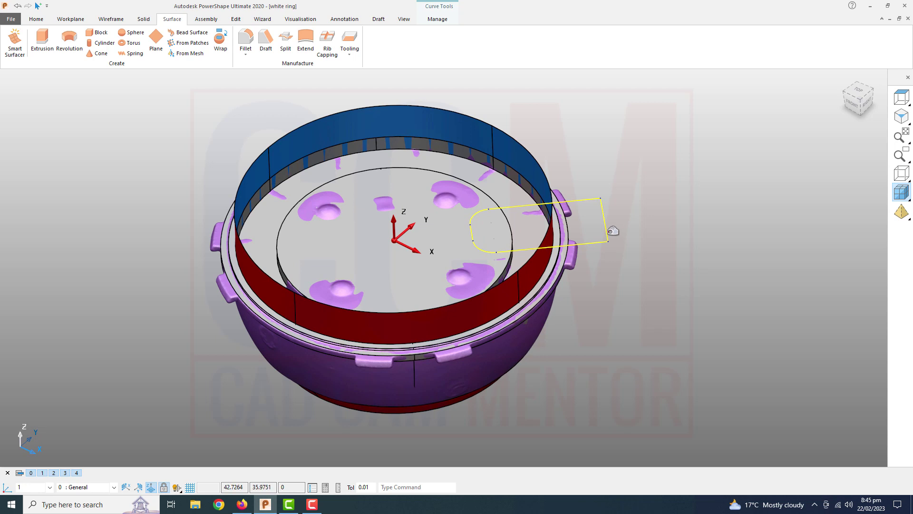
left_click(143, 19)
left_click(40, 40)
mouse_move(595, 202)
middle_mouse_down()
mouse_move(506, 177)
mouse_move(504, 154)
middle_mouse_up()
left_click_drag(492, 106, 542, 328)
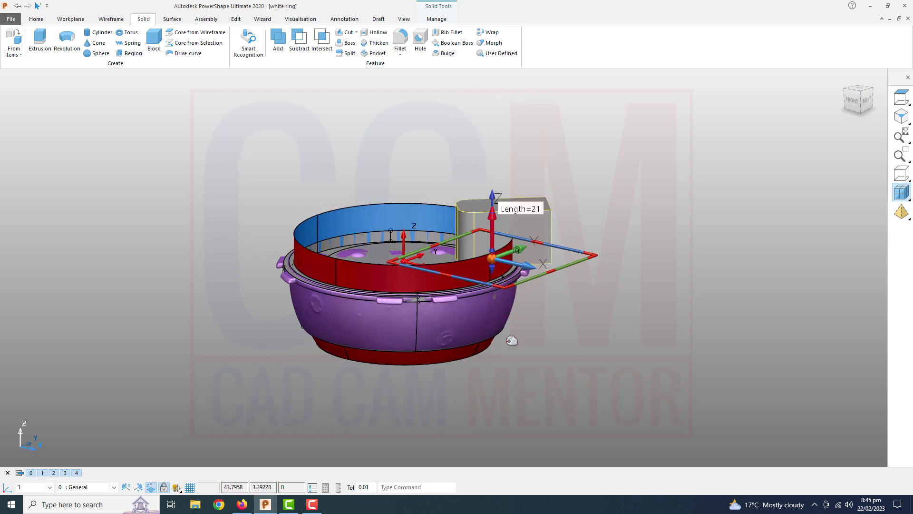
middle_click_drag(541, 328, 511, 340)
In Front view, shorten the extrusion to about -29 so it ends at the ring bottom
scroll(512, 340, "up", 2)
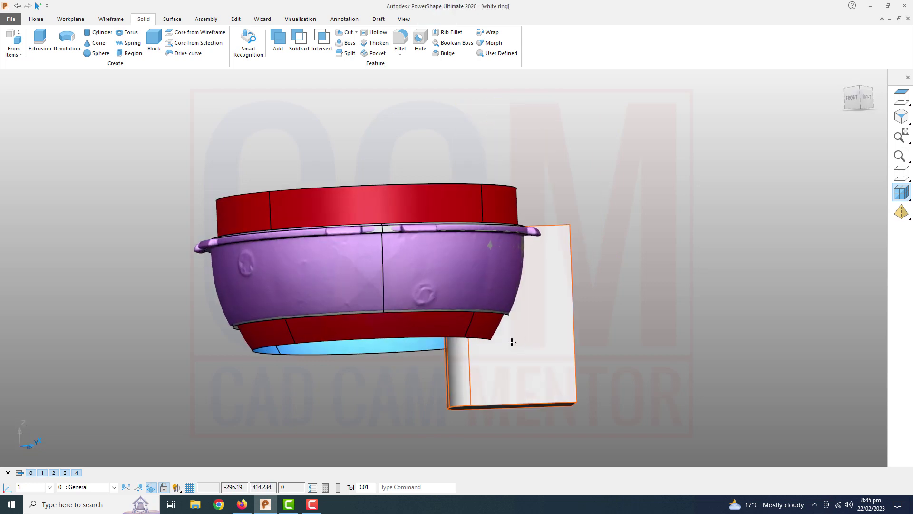
scroll(829, 113, "up", 1)
scroll(830, 124, "up", 2)
left_click(853, 98)
scroll(534, 297, "up", 2)
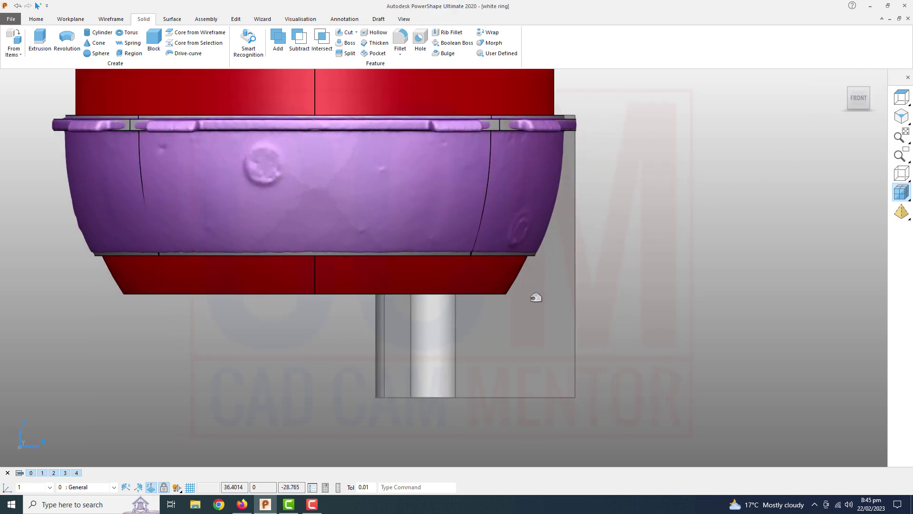
left_click(535, 333)
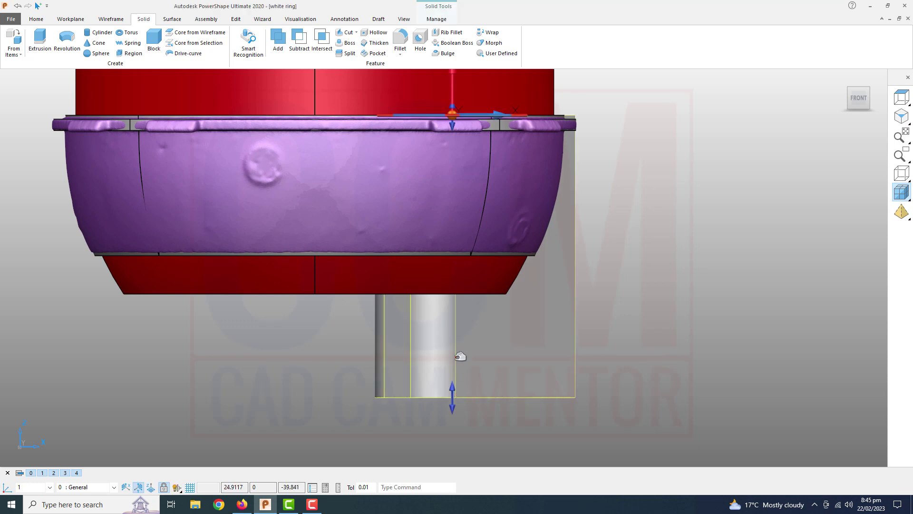
left_click_drag(455, 364, 482, 285)
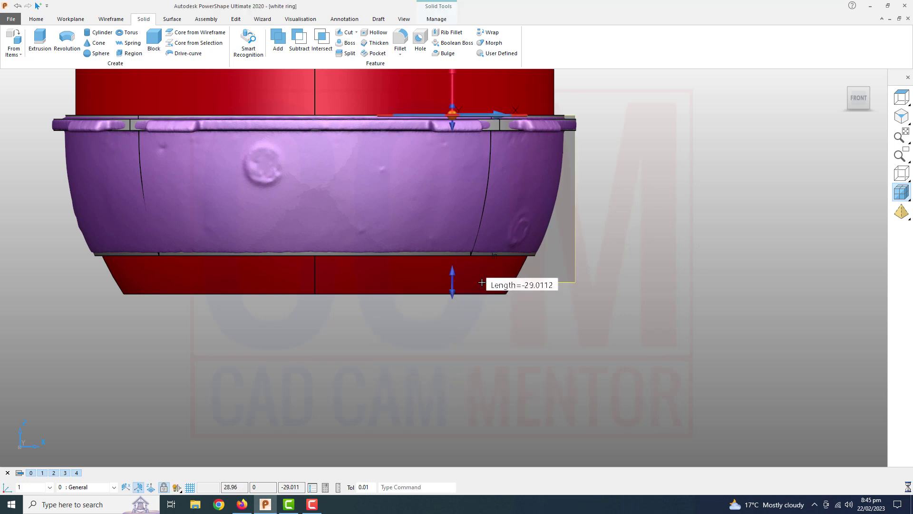
left_click(536, 338)
mouse_move(537, 338)
middle_mouse_down()
mouse_move(506, 305)
mouse_move(526, 280)
mouse_move(510, 293)
middle_mouse_up()
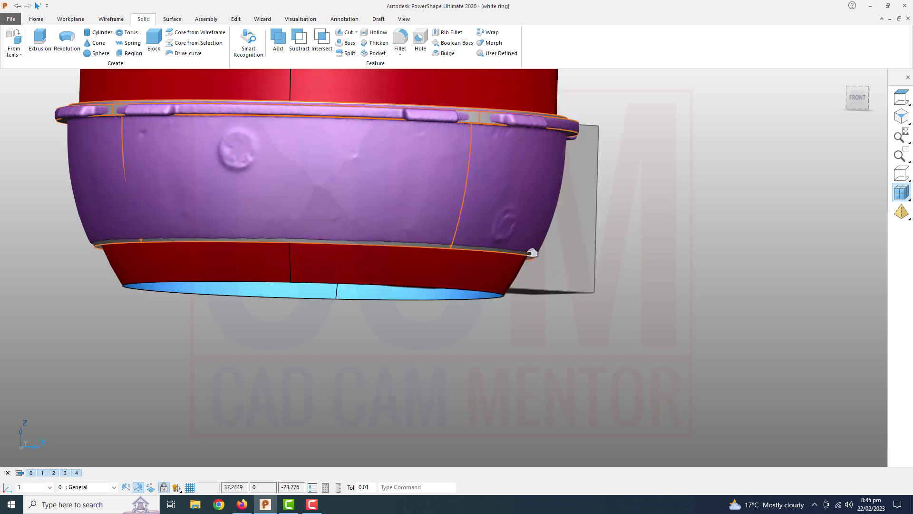
Make the grey block the active solid
scroll(528, 282, "down", 3)
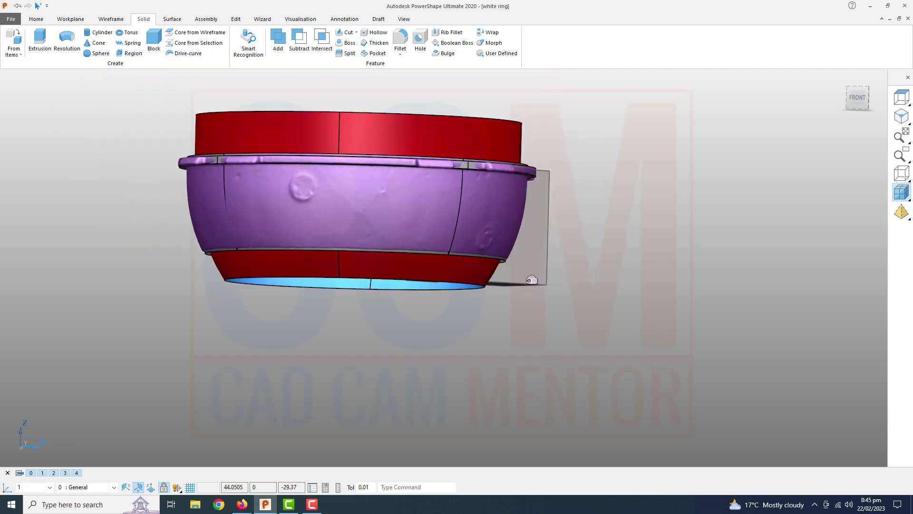
middle_click_drag(526, 279, 458, 303)
left_click(531, 233)
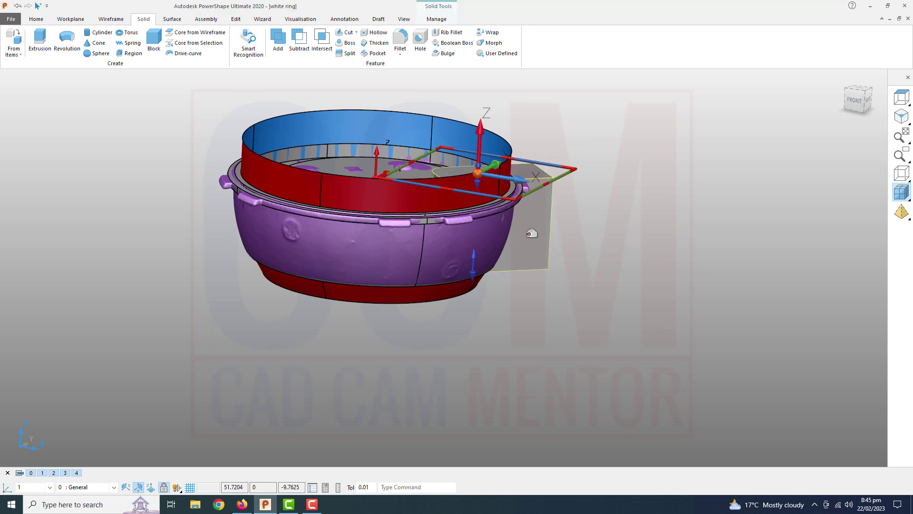
left_click(573, 238)
left_click(538, 229)
left_click(434, 20)
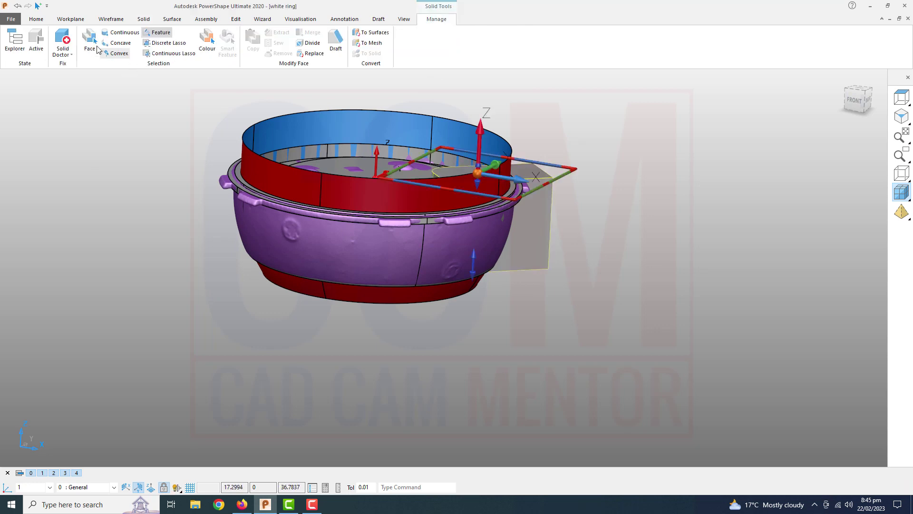
left_click(36, 40)
Trim the grey block with the revolved band surface
left_click(119, 211)
middle_click_drag(465, 347, 473, 283)
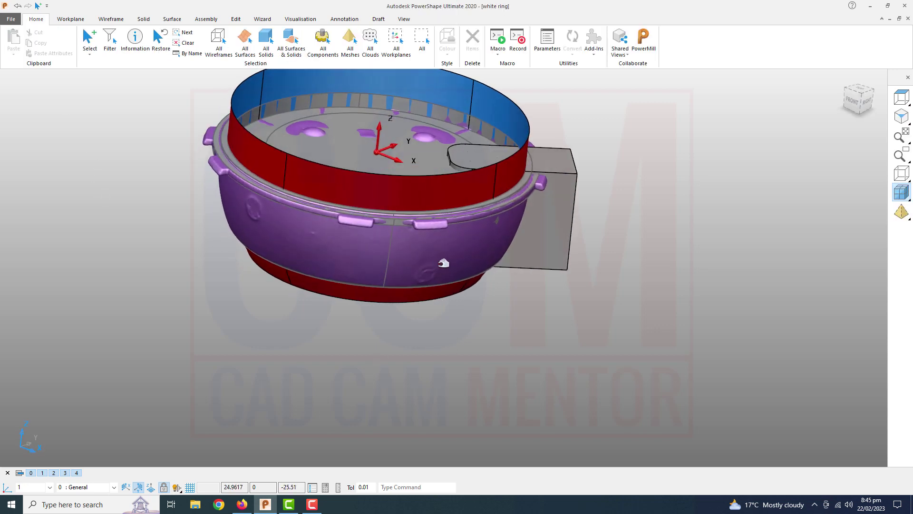
left_click(473, 282)
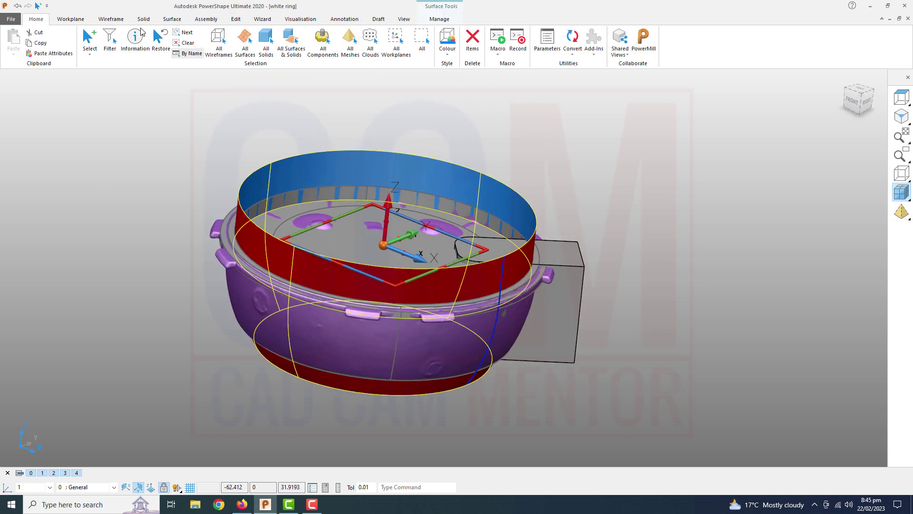
left_click(144, 19)
left_click(299, 45)
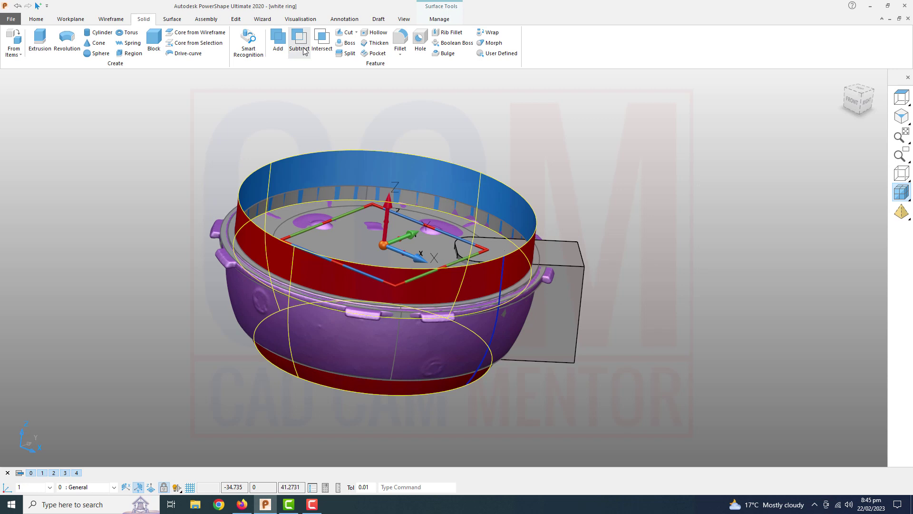
Isolate the resulting pocket solid, inspect its top and underside, then show the full ring again
scroll(509, 264, "up", 3)
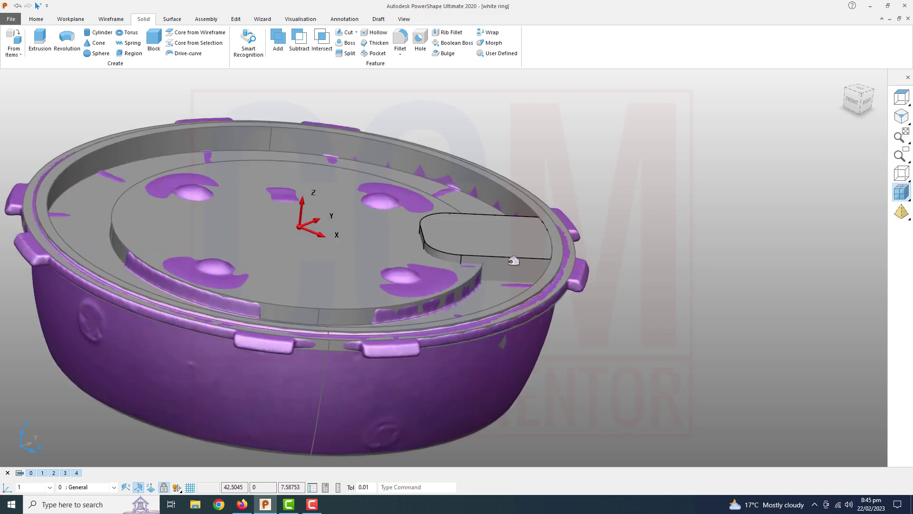
left_click(509, 260)
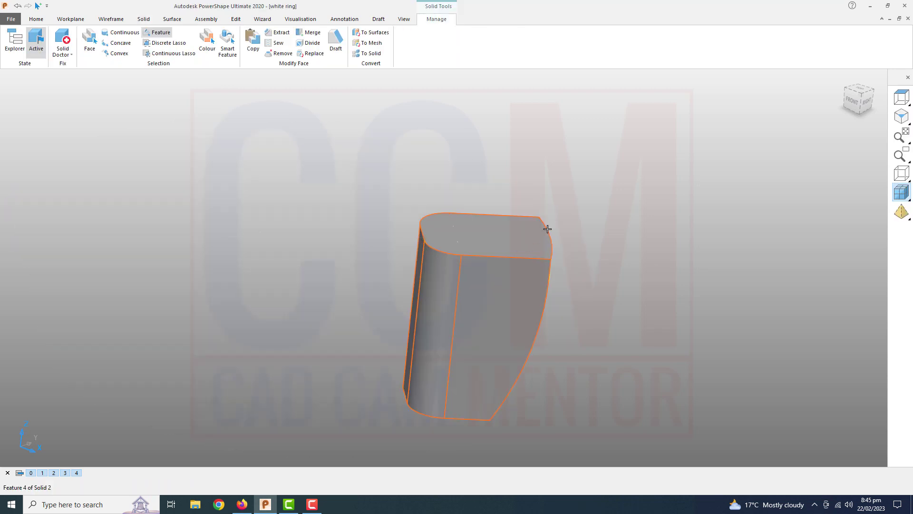
left_click(569, 200)
mouse_move(385, 254)
middle_mouse_down()
mouse_move(381, 300)
mouse_move(349, 296)
mouse_move(404, 327)
middle_mouse_up()
mouse_move(474, 308)
middle_mouse_down()
mouse_move(537, 306)
mouse_move(495, 300)
mouse_move(547, 280)
mouse_move(551, 296)
middle_mouse_up()
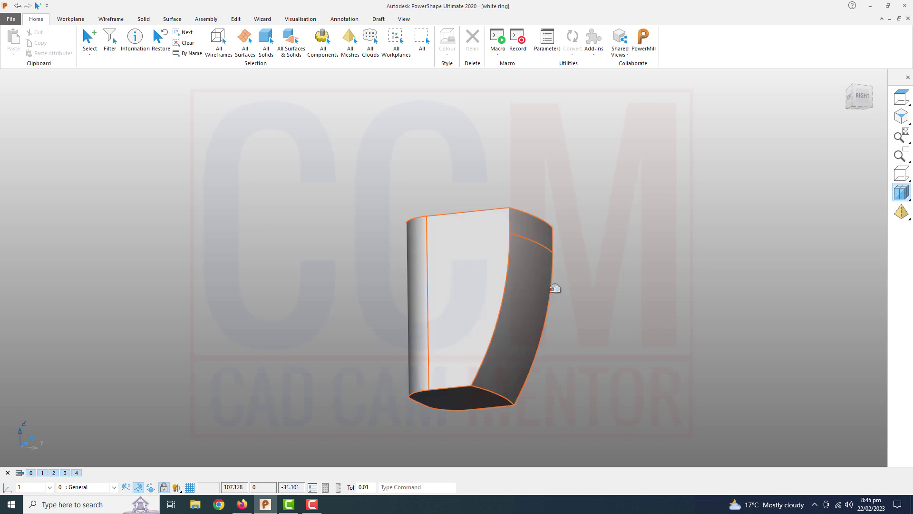
middle_click_drag(555, 289, 541, 329)
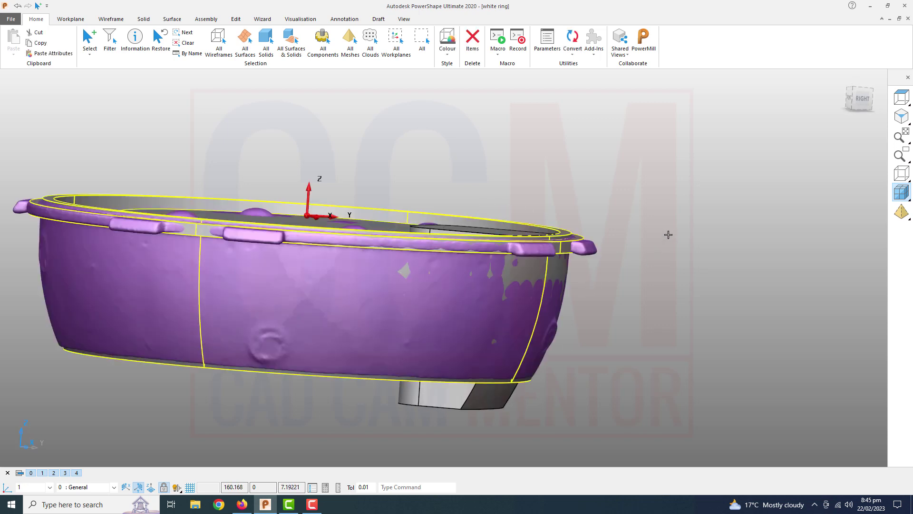
mouse_move(591, 288)
middle_mouse_down()
mouse_move(495, 310)
mouse_move(384, 277)
middle_mouse_up()
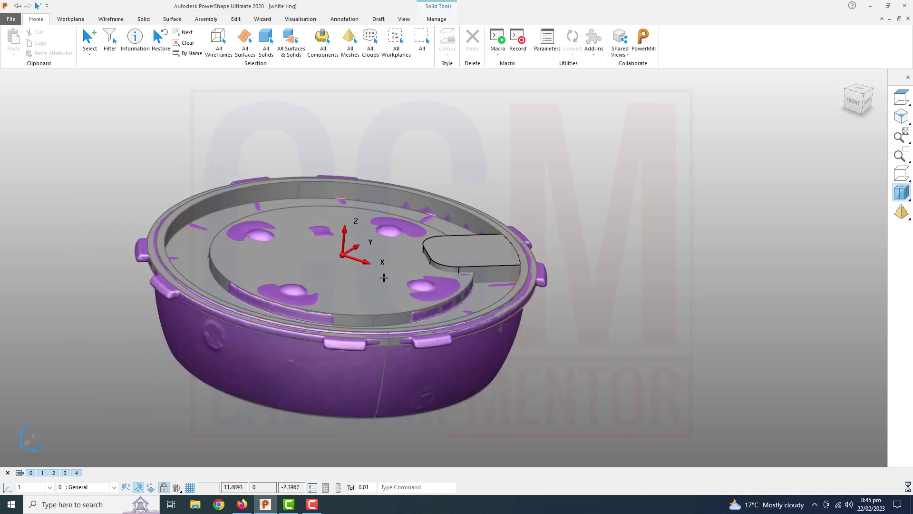
Subtract the pocket solid from the ring solid
left_click(384, 277)
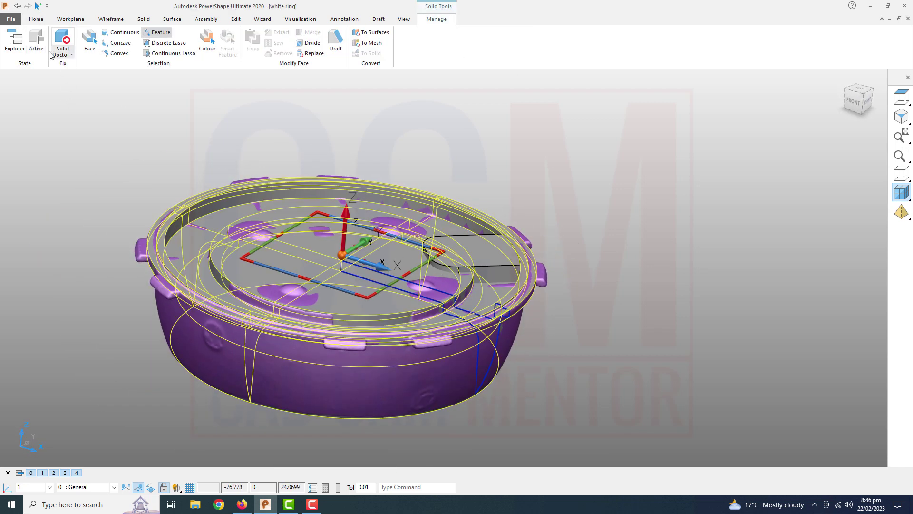
left_click(50, 115)
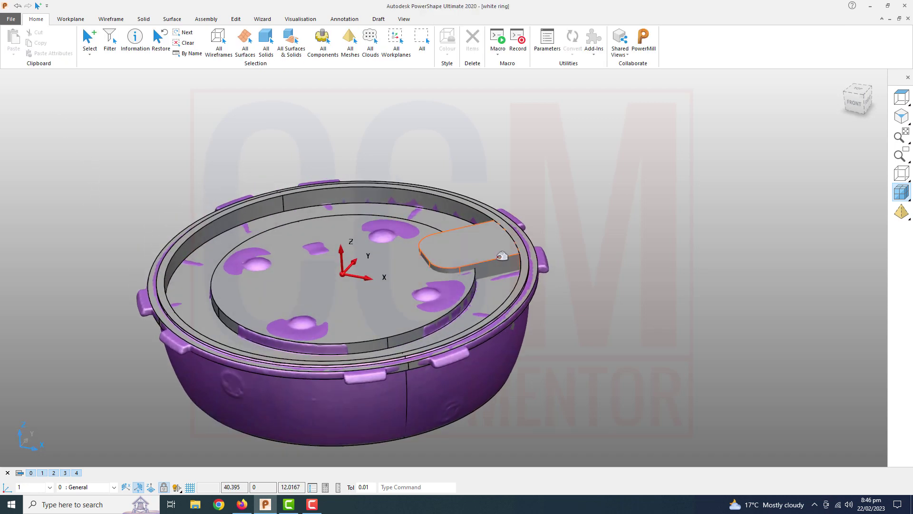
left_click(491, 250)
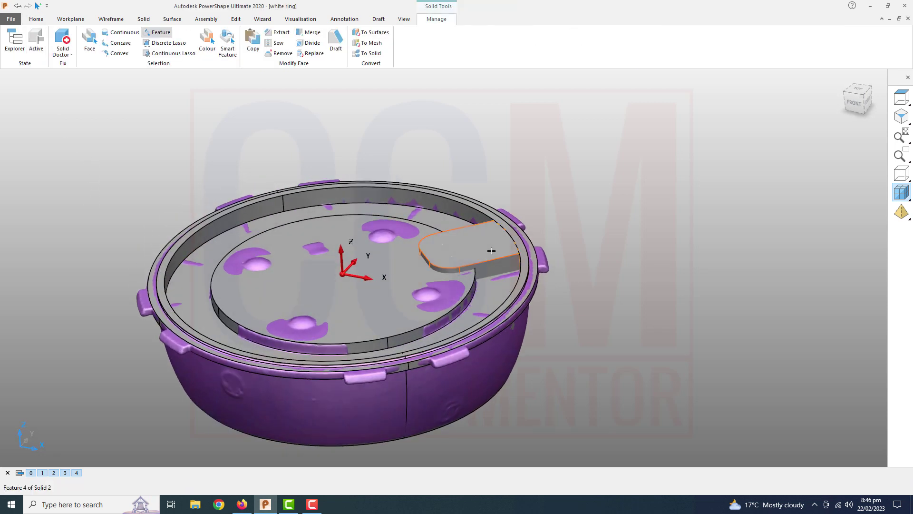
left_click(143, 19)
left_click(300, 43)
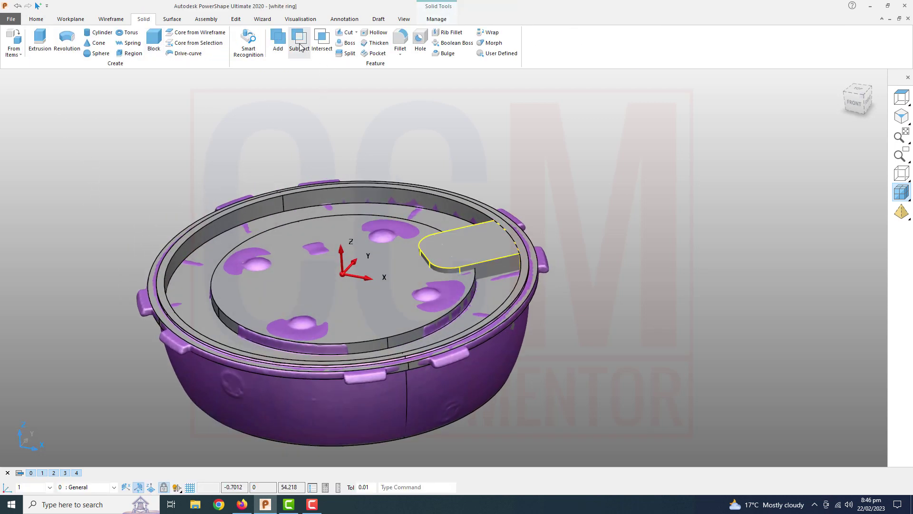
Inspect the resulting notch from a near top-down view
middle_click_drag(367, 180, 469, 262)
scroll(469, 262, "up", 2)
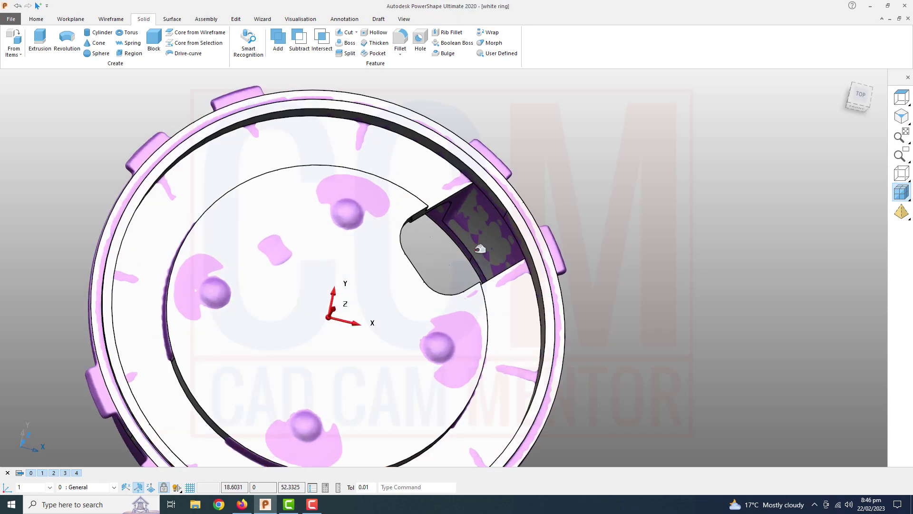
scroll(457, 260, "up", 2)
scroll(482, 218, "up", 2)
middle_click_drag(483, 219, 442, 232)
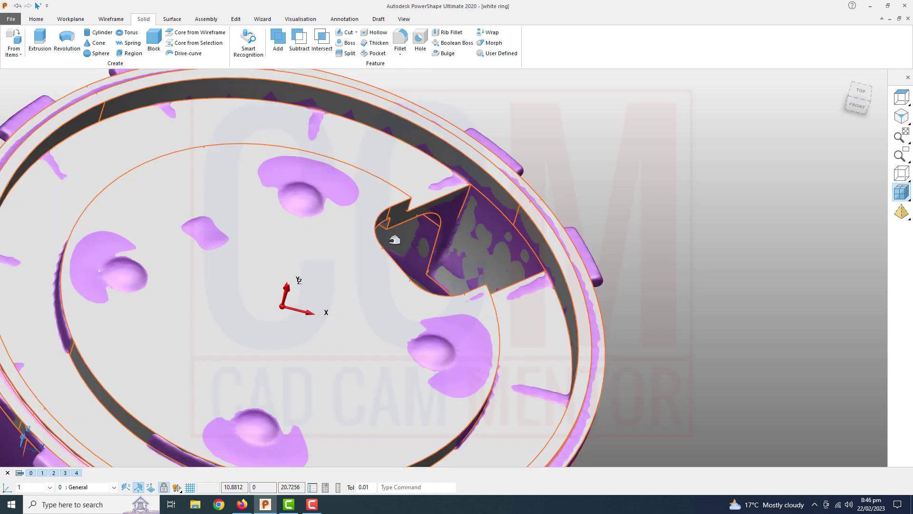
scroll(495, 252, "down", 3)
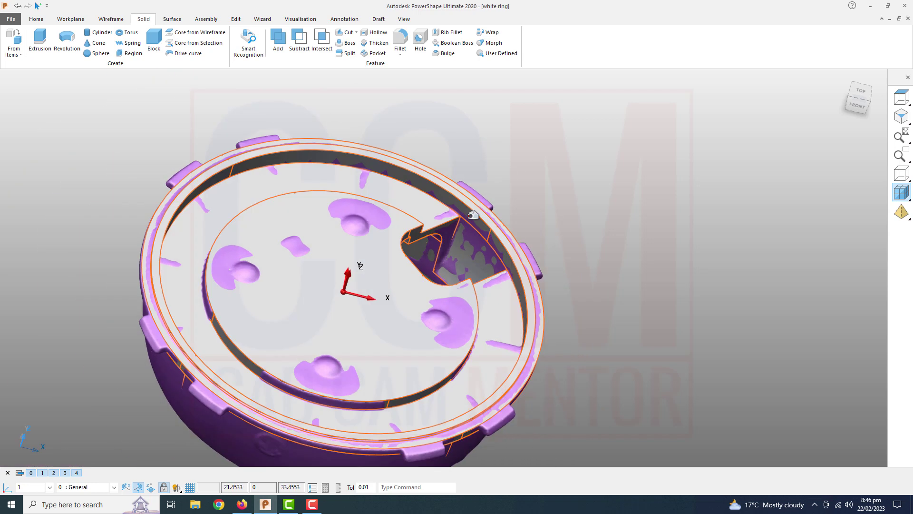
scroll(495, 253, "down", 1)
Undo the subtraction and hide the white ring surface
key("ctrl+z")
left_click(400, 279)
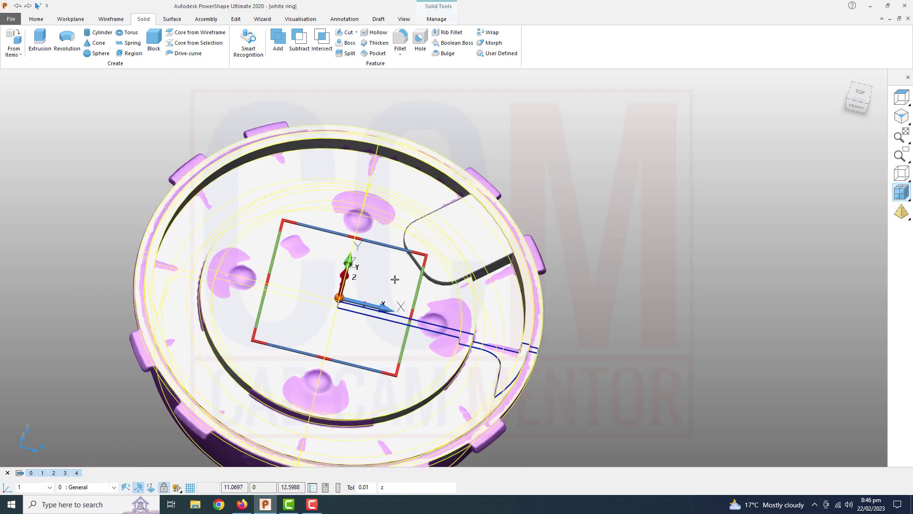
key("ctrl+j")
middle_click_drag(372, 275, 381, 266)
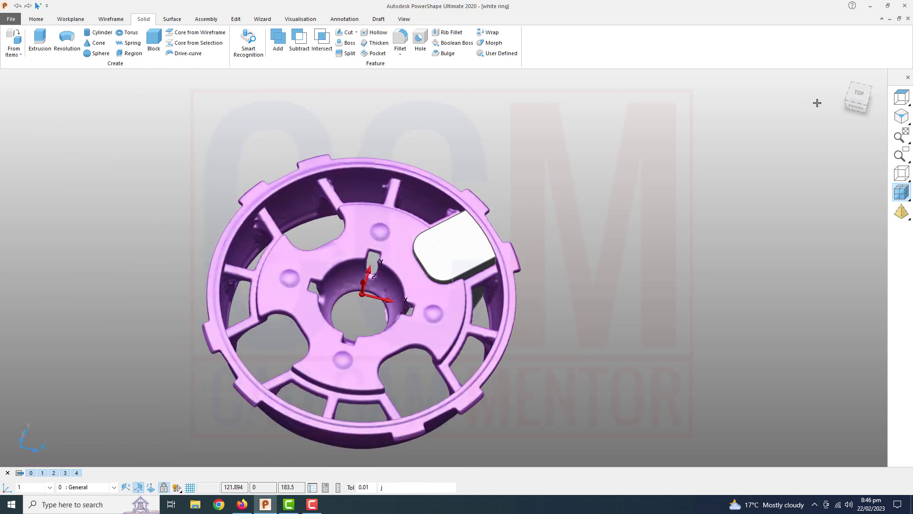
Look down from the top and select the pocket solid in the upper-right opening
left_click(859, 97)
scroll(507, 229, "up", 1)
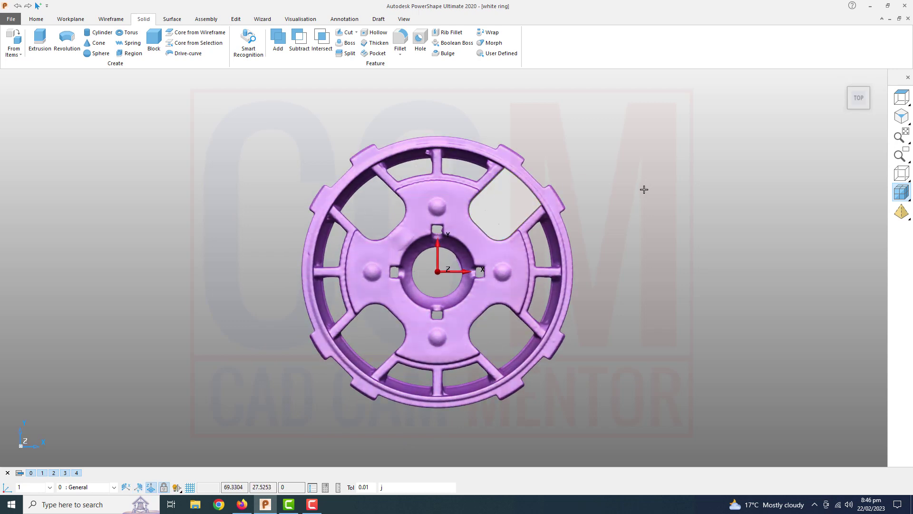
scroll(539, 217, "up", 2)
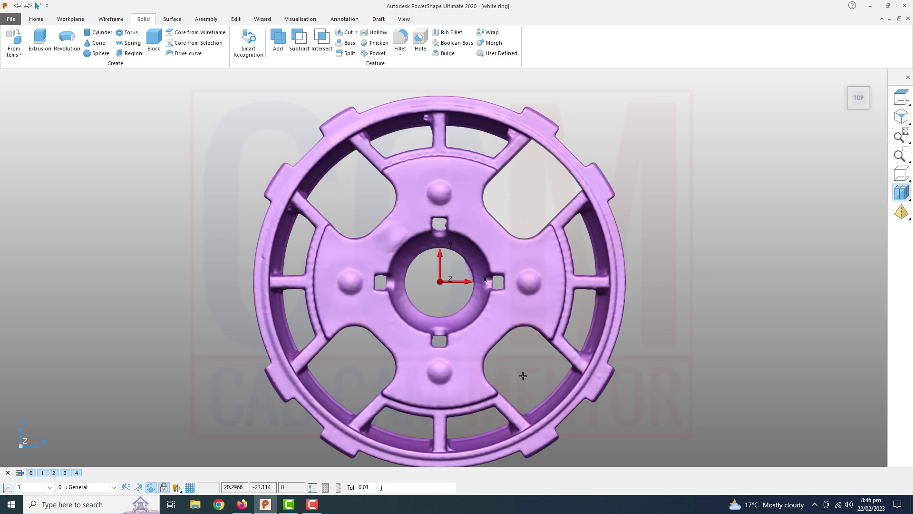
left_click(550, 190)
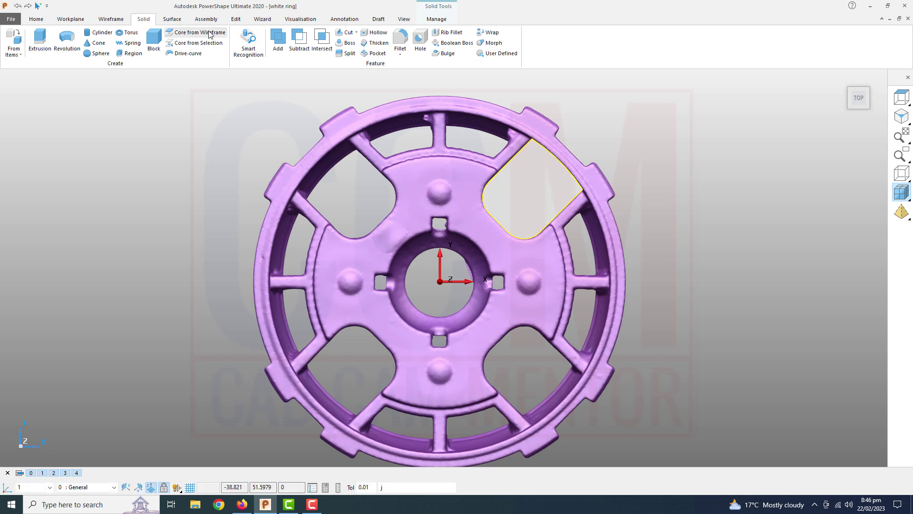
Rotate-copy the pocket solid about the centre at 90° with 3 copies
left_click(236, 19)
left_click(75, 41)
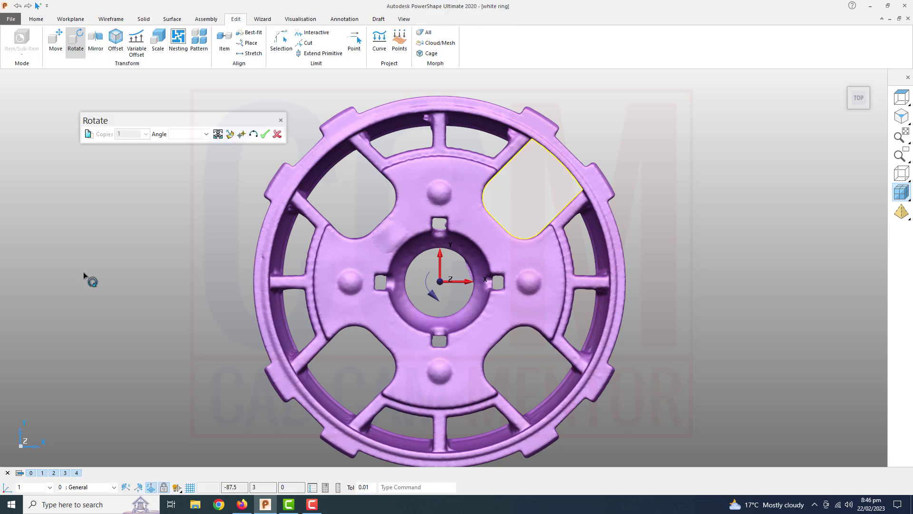
left_click(174, 136)
type("90")
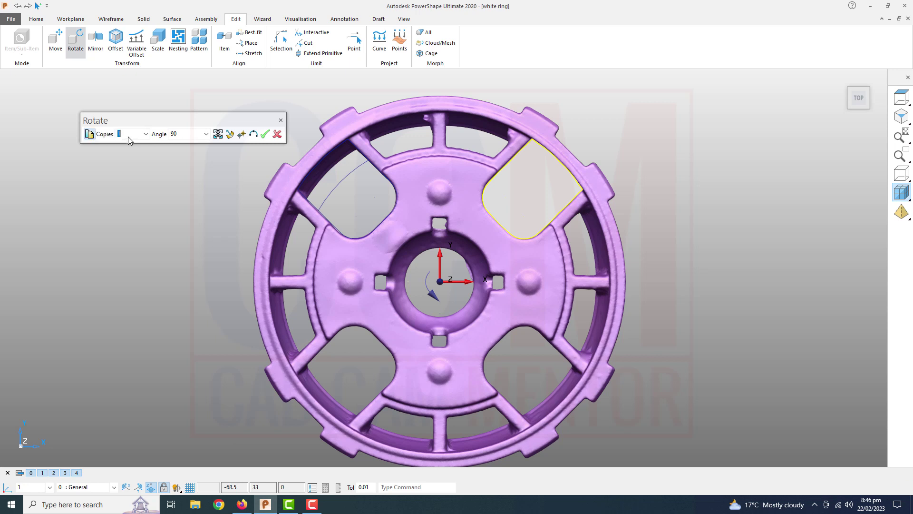
type("4")
key("Tab")
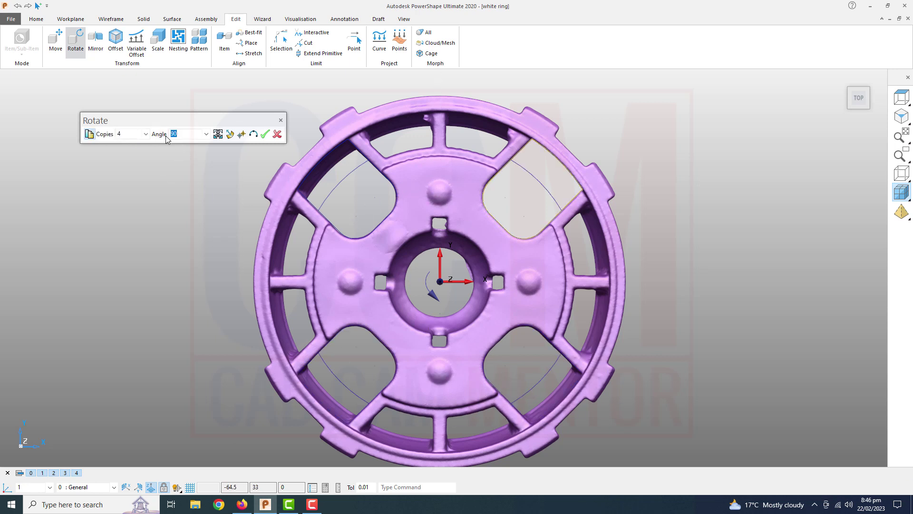
type("3")
key("Tab")
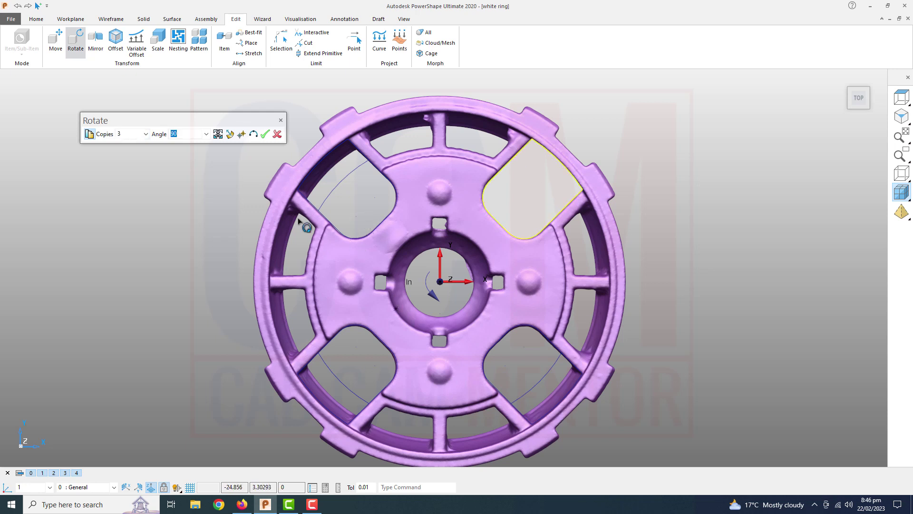
left_click(265, 135)
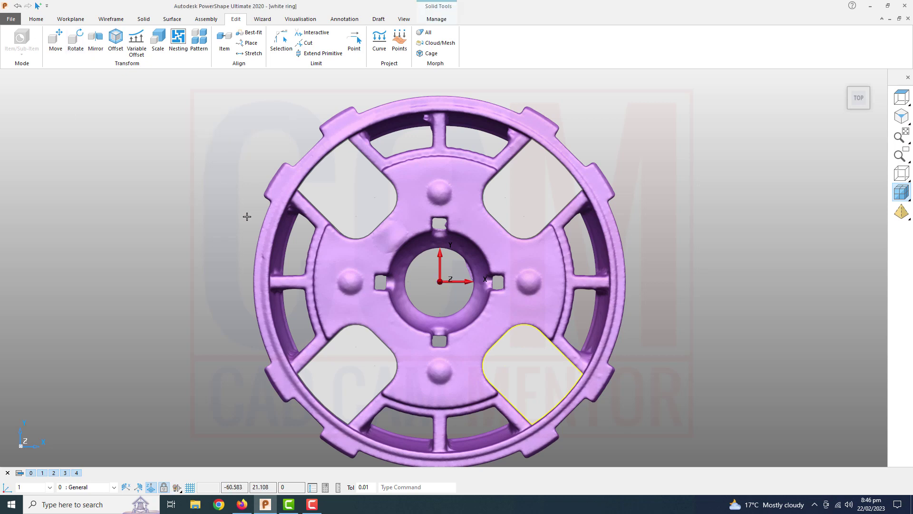
key("ctrl+a")
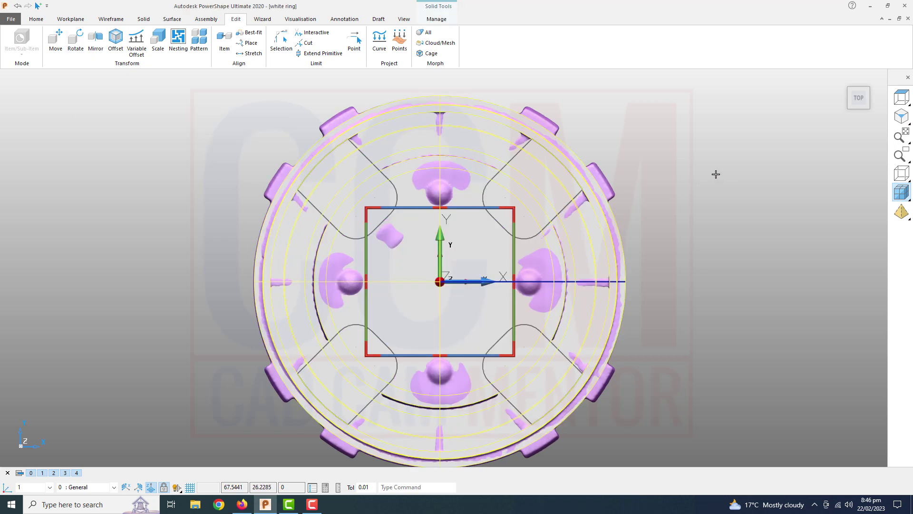
Tilt to a front 3D view and set up the ring solid for subtraction
key("Up")
key("Up")
key("Up")
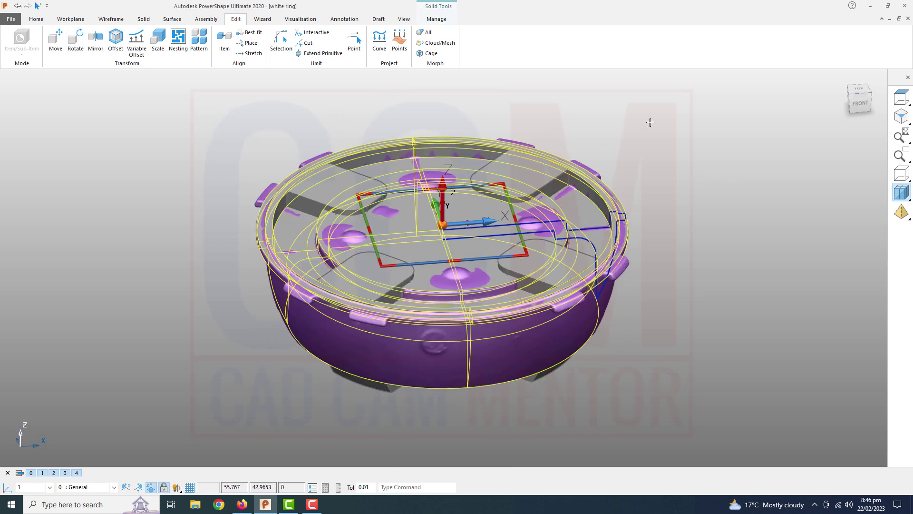
left_click(651, 122)
scroll(523, 185, "up", 2)
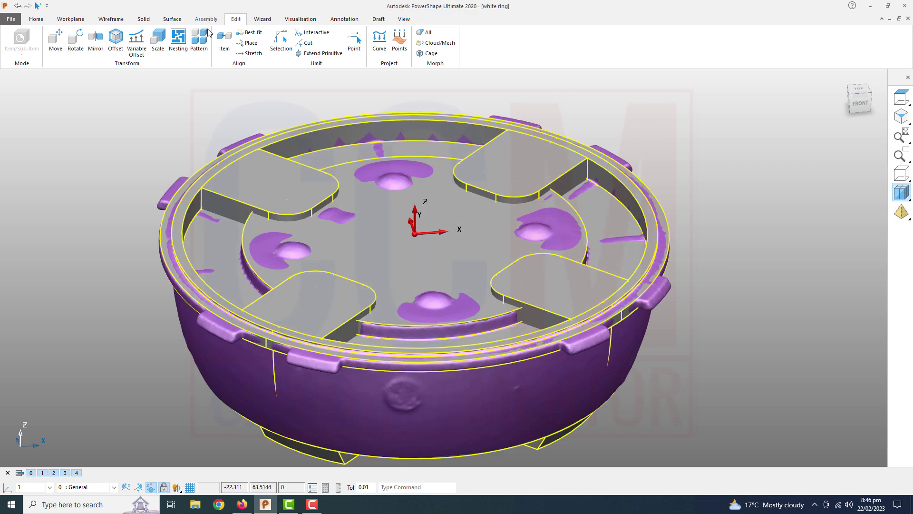
left_click(149, 19)
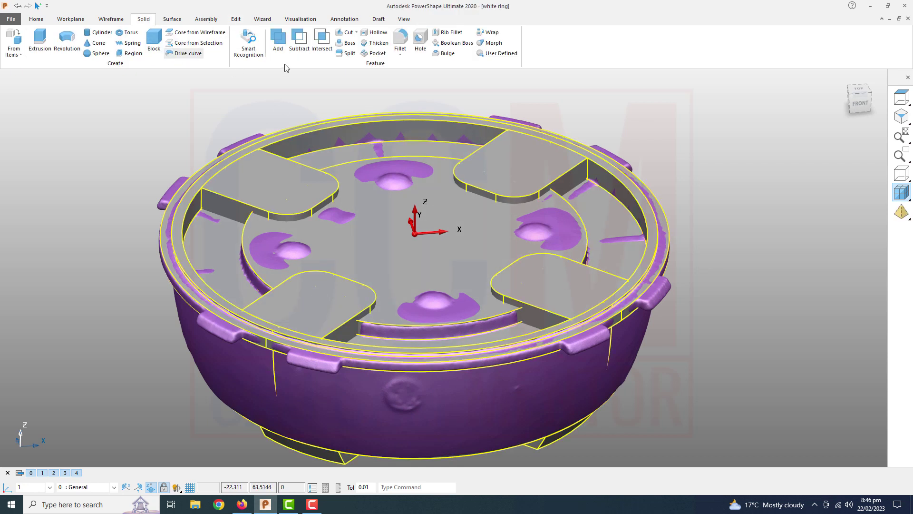
left_click(299, 42)
left_click(71, 102)
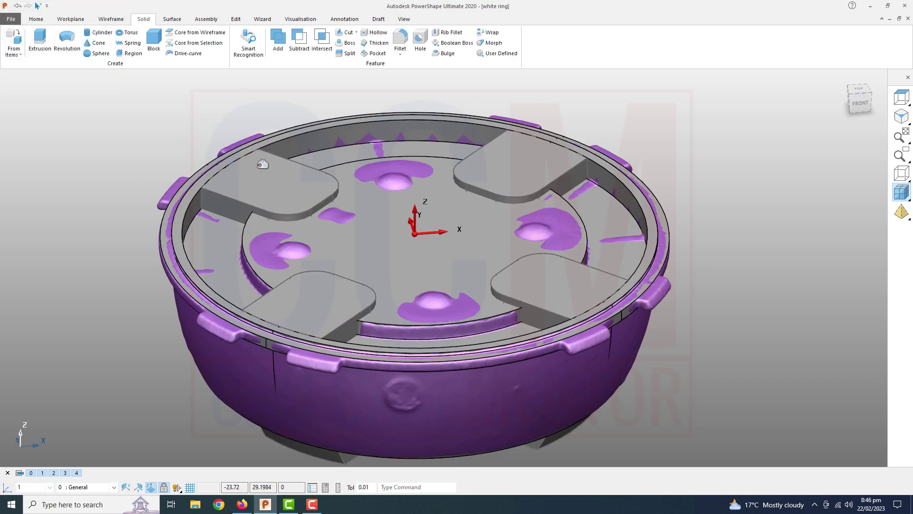
left_click(520, 194)
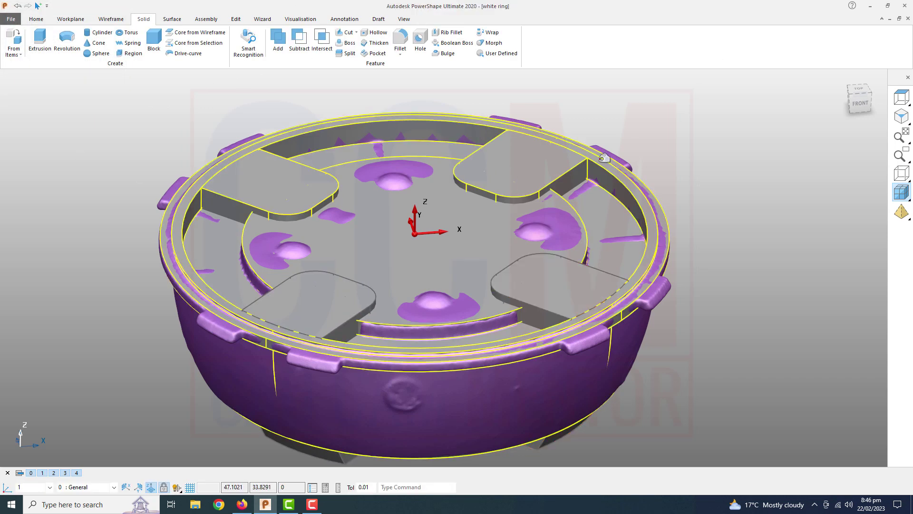
left_click(654, 105)
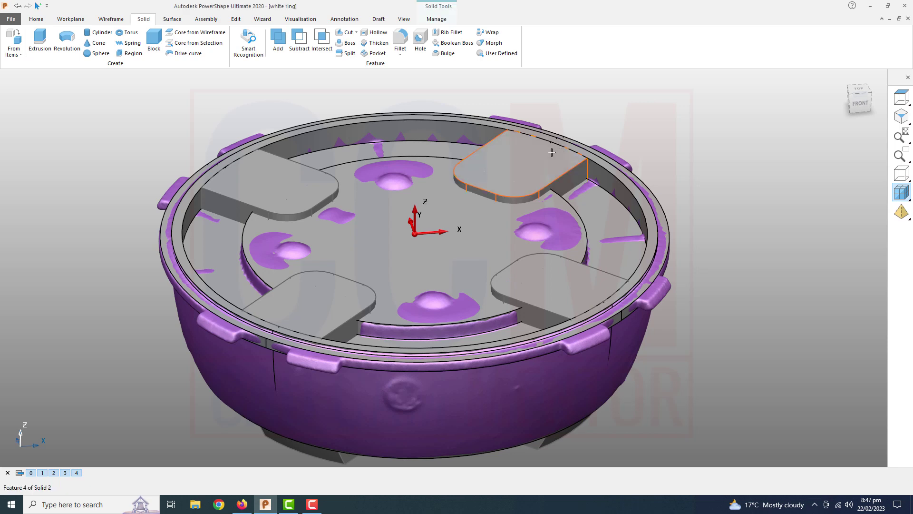
Subtract the top-right, top-left, bottom-left and bottom-right pocket solids from the ring
left_click(550, 150)
left_click(279, 149)
left_click(272, 177)
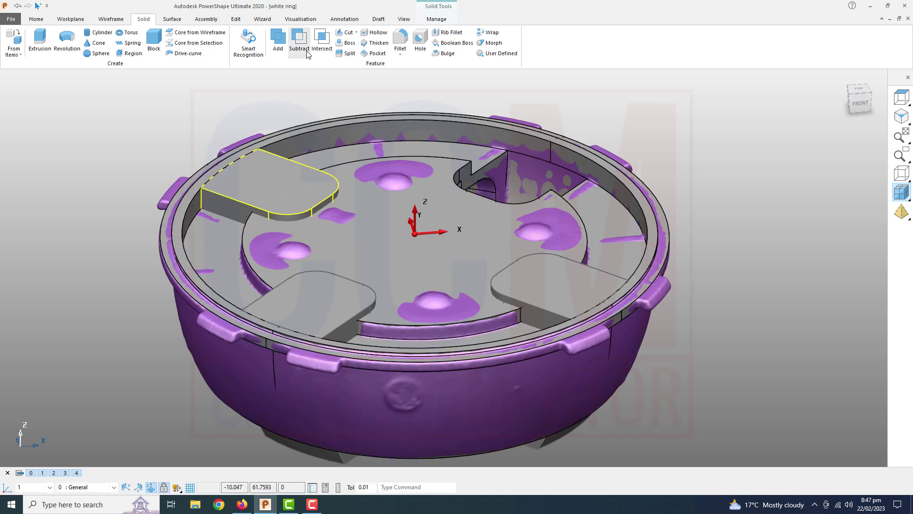
left_click(299, 42)
left_click(318, 293)
left_click(299, 43)
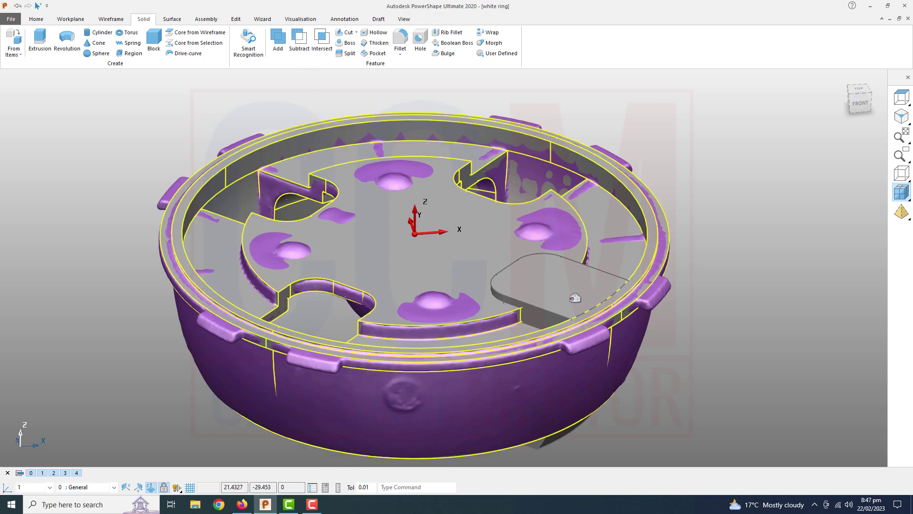
left_click(577, 298)
left_click(299, 43)
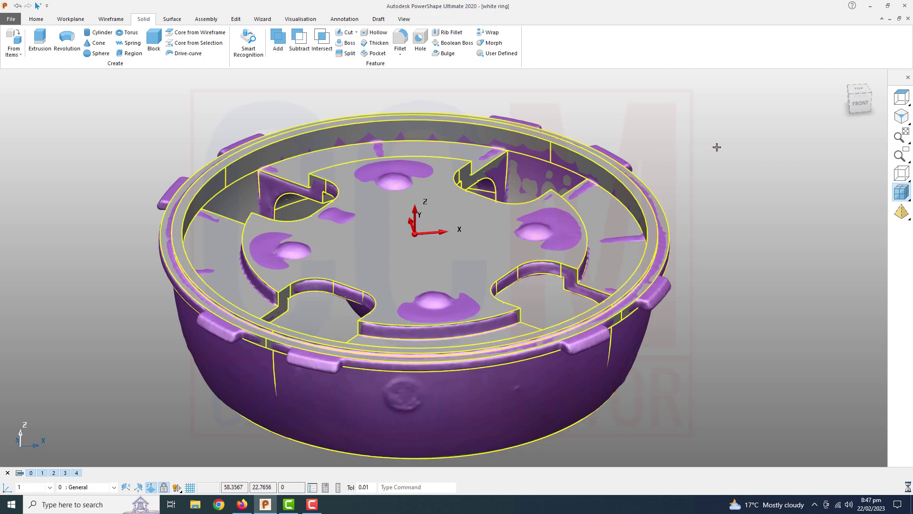
mouse_move(715, 147)
middle_mouse_down()
mouse_move(551, 249)
mouse_move(499, 314)
mouse_move(591, 197)
mouse_move(171, 183)
mouse_move(456, 229)
middle_mouse_up()
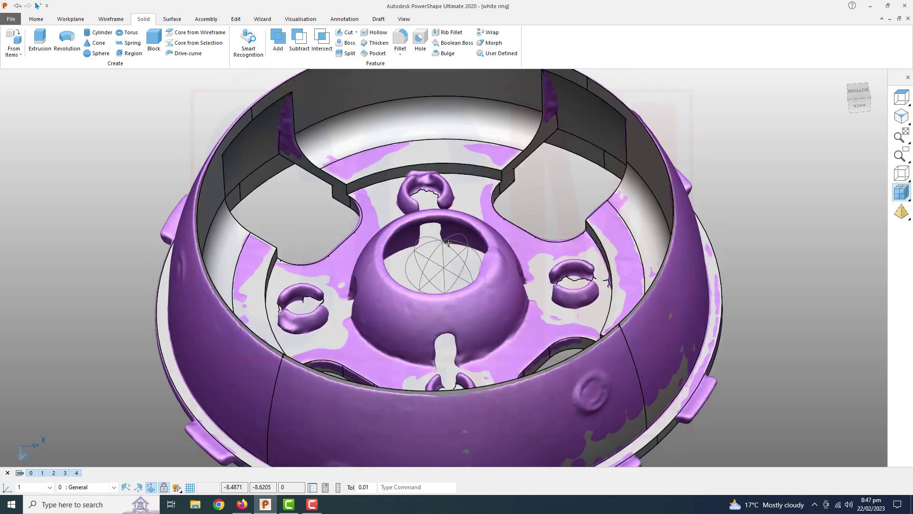
Inspect the cut ring from isometric, top and tilted views, ending looking straight down
key("ctrl+1")
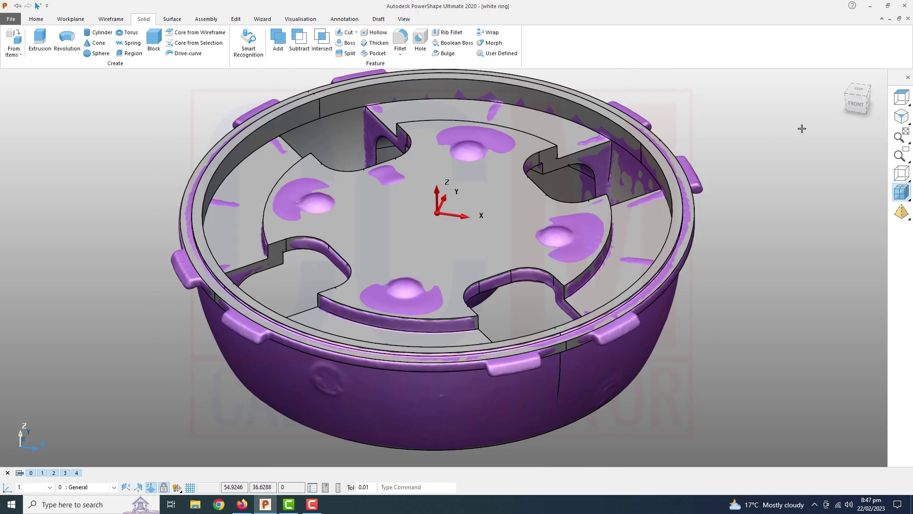
key("ctrl+t")
scroll(460, 220, "up", 1)
scroll(465, 222, "up", 3)
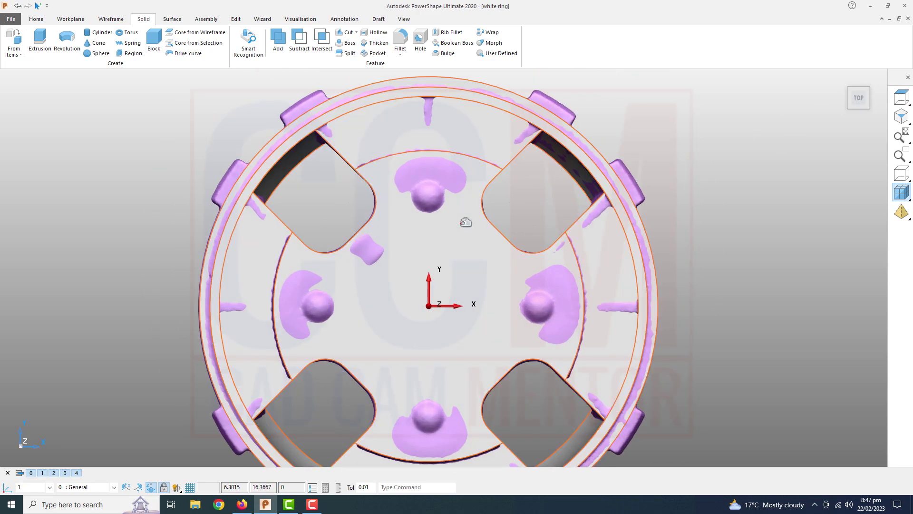
scroll(466, 222, "down", 3)
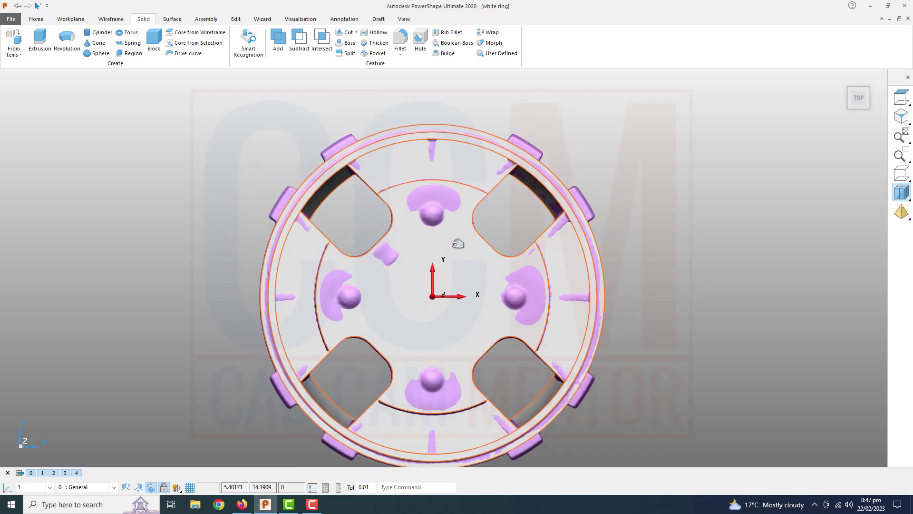
mouse_move(459, 241)
middle_mouse_down()
mouse_move(459, 308)
mouse_move(469, 231)
mouse_move(474, 257)
middle_mouse_up()
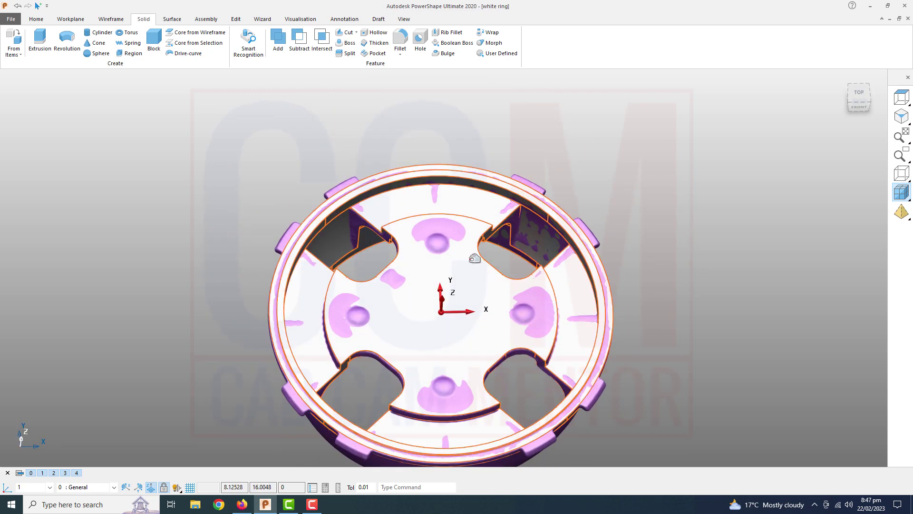
mouse_move(388, 261)
middle_mouse_down()
mouse_move(479, 233)
mouse_move(480, 268)
middle_mouse_up()
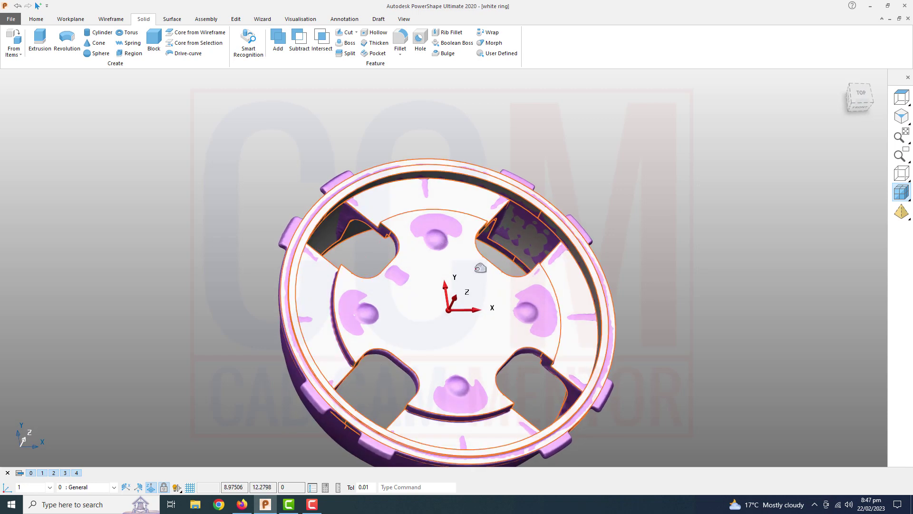
middle_click_drag(480, 267, 482, 272)
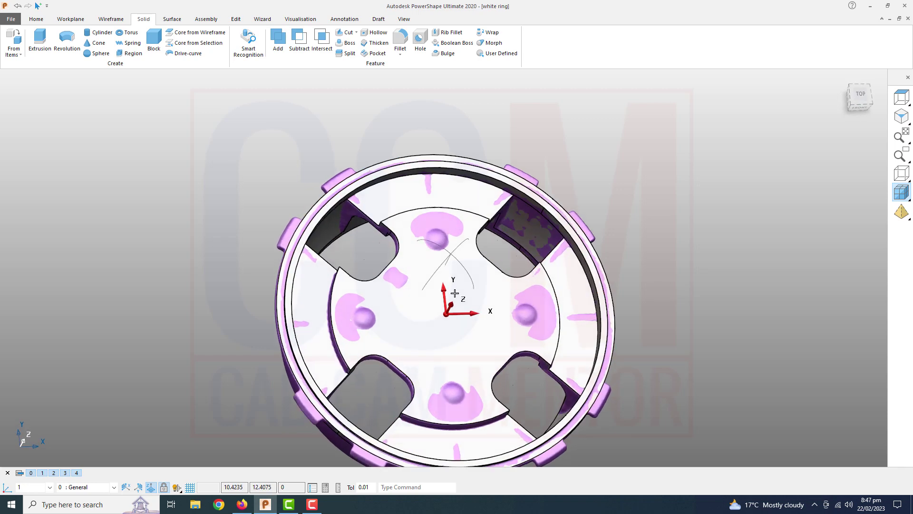
scroll(482, 274, "up", 2)
scroll(484, 276, "up", 2)
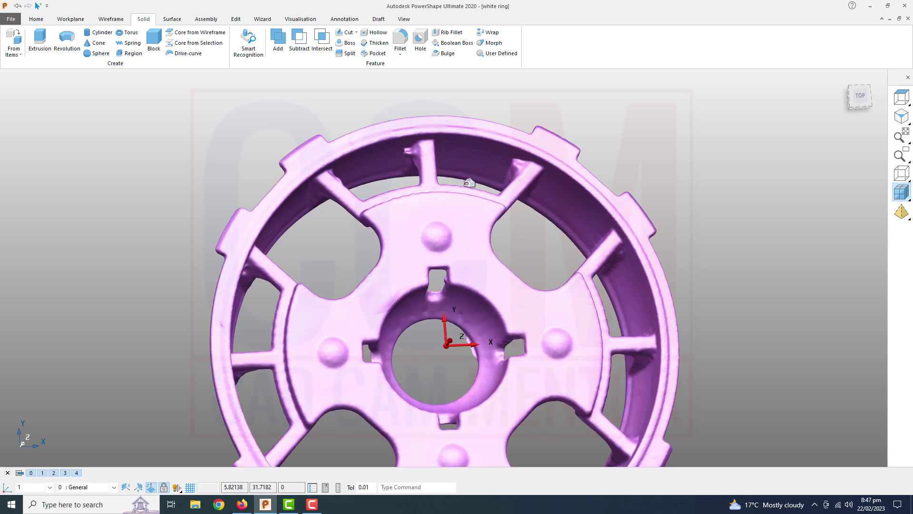
scroll(469, 183, "down", 2)
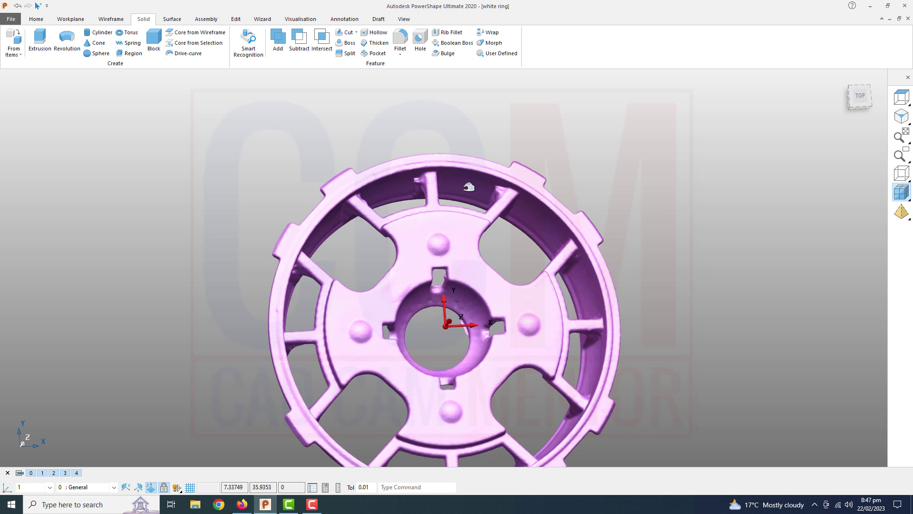